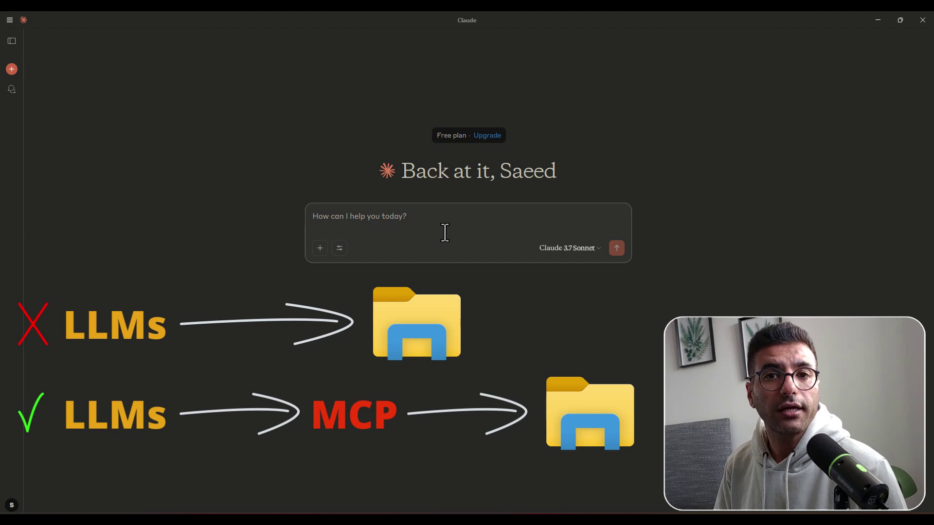
Switch briefly to the Claude desktop app and then back to the browser.
key("alt+Tab")
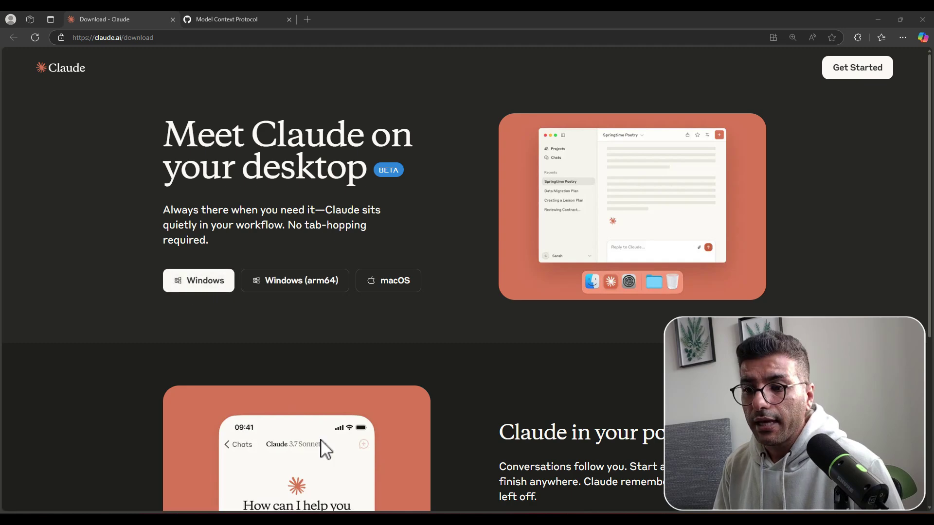
key("alt+Tab")
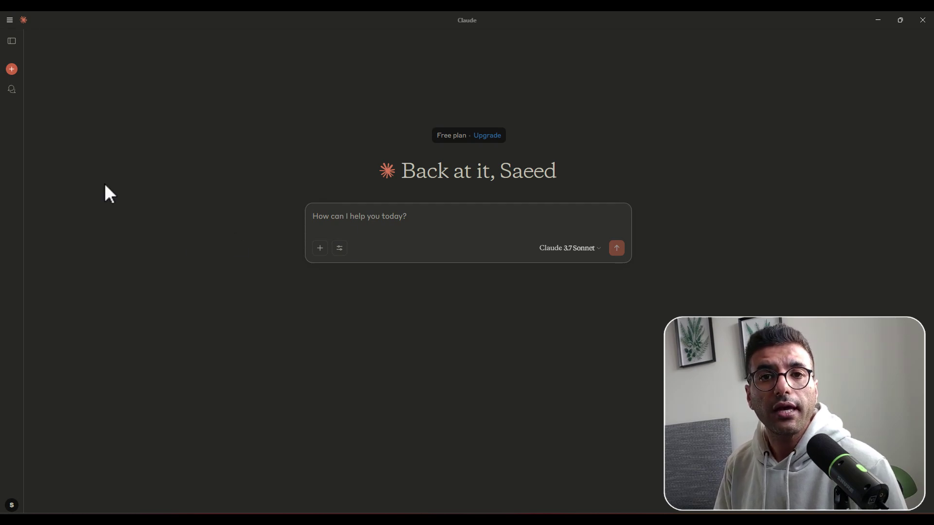
Open the modelcontextprotocol 'servers' repository and scroll to its Reference Servers list.
key("alt+Tab")
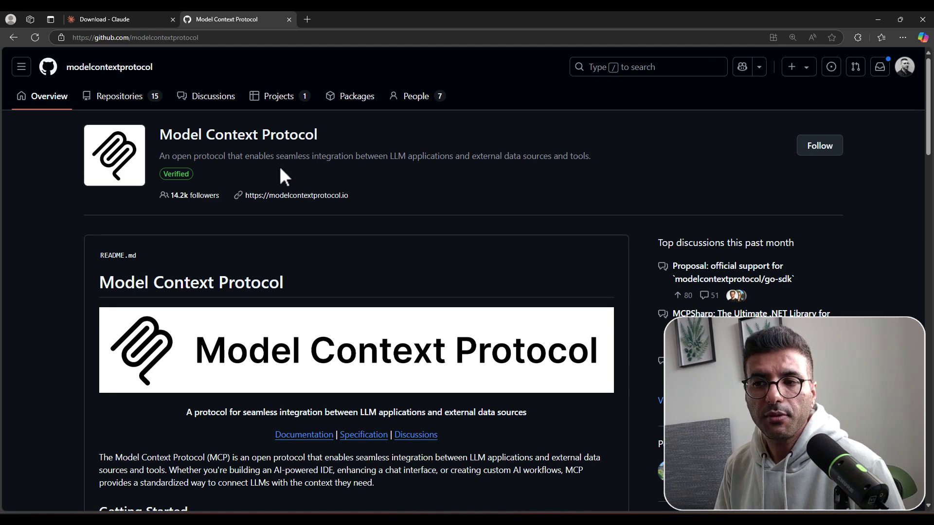
scroll(377, 243, "down", 2)
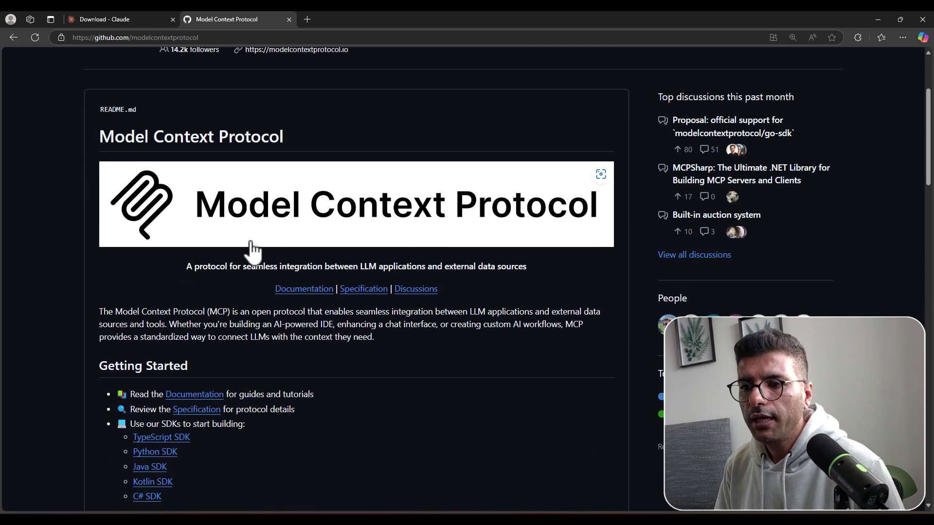
scroll(254, 250, "down", 5)
scroll(263, 292, "down", 5)
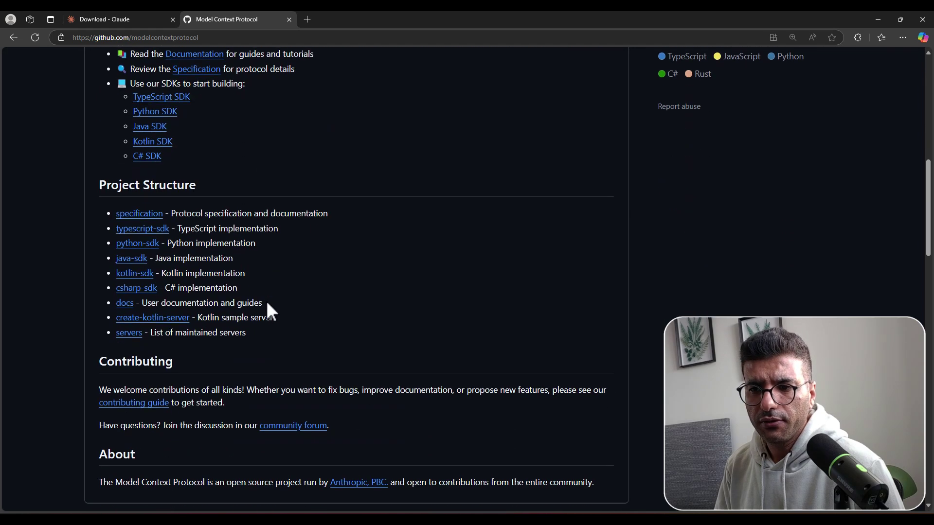
scroll(266, 301, "down", 2)
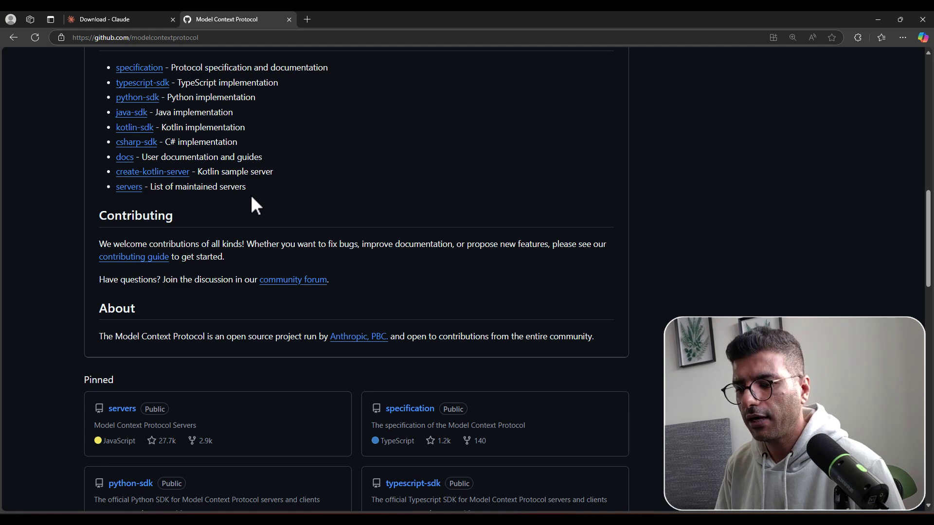
left_click(129, 186)
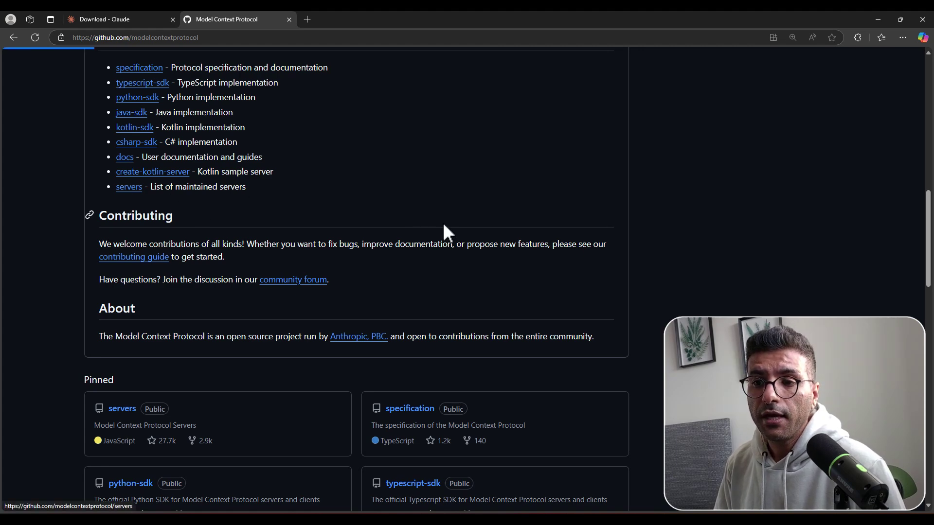
scroll(217, 252, "down", 5)
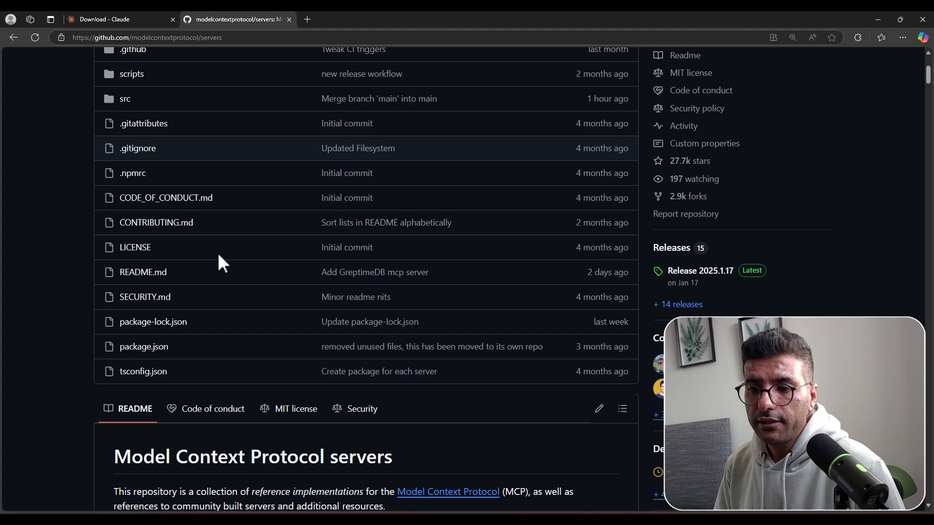
scroll(217, 253, "down", 5)
scroll(218, 253, "down", 5)
scroll(255, 260, "down", 2)
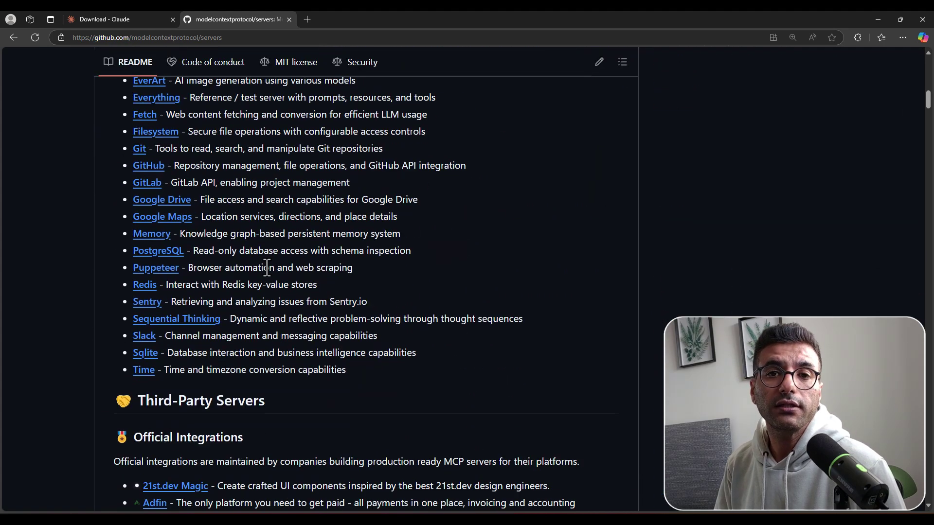
scroll(268, 269, "up", 2)
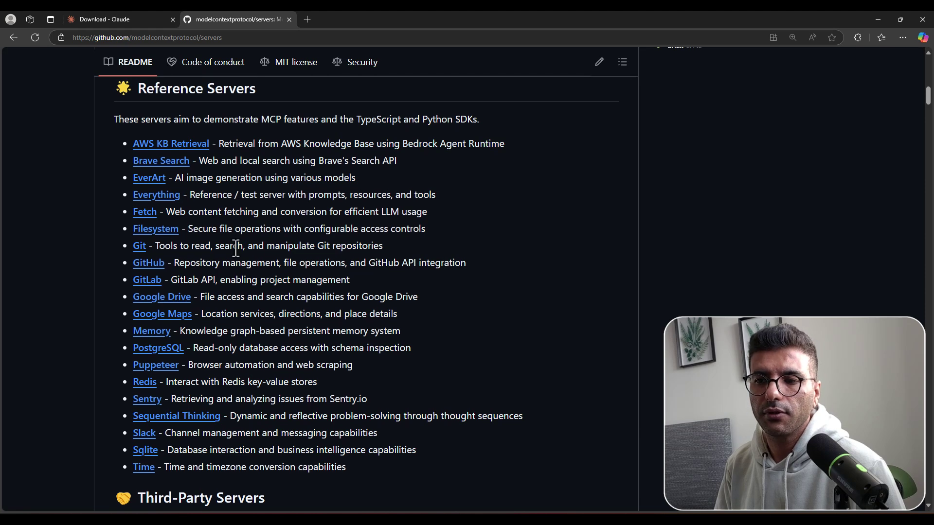
scroll(204, 255, "down", 1)
scroll(353, 286, "up", 2)
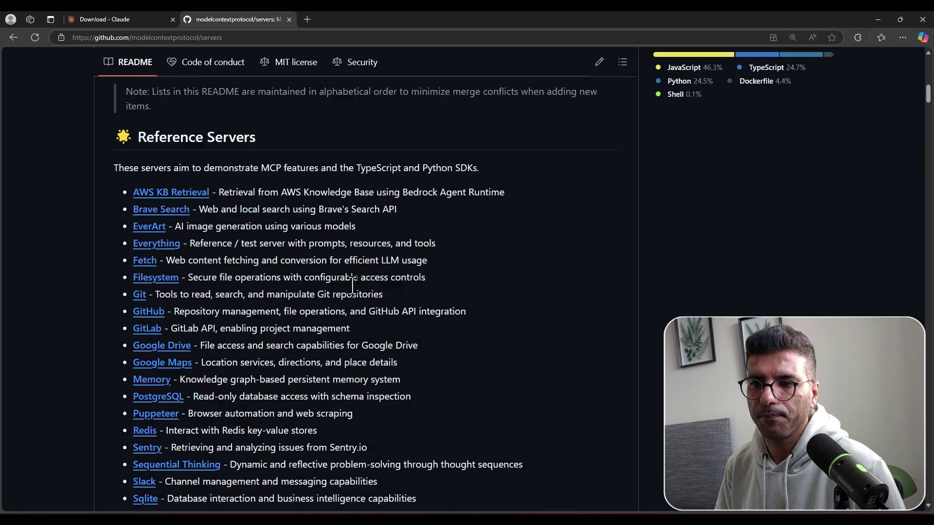
scroll(277, 309, "down", 2)
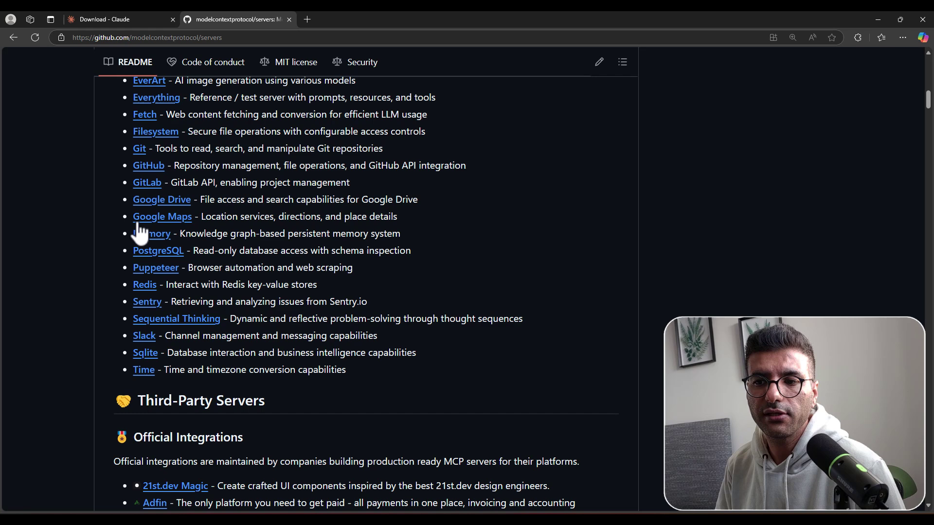
scroll(223, 276, "down", 1)
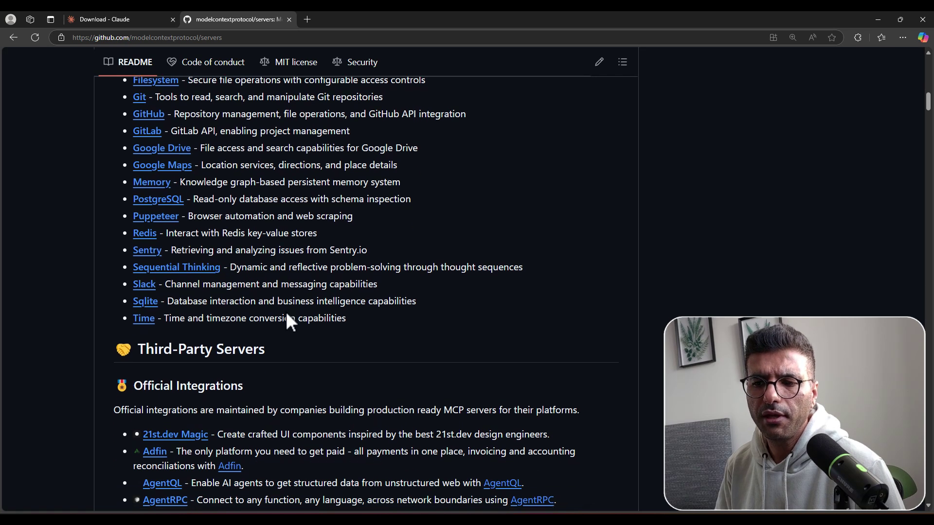
scroll(285, 312, "down", 2)
scroll(286, 312, "down", 2)
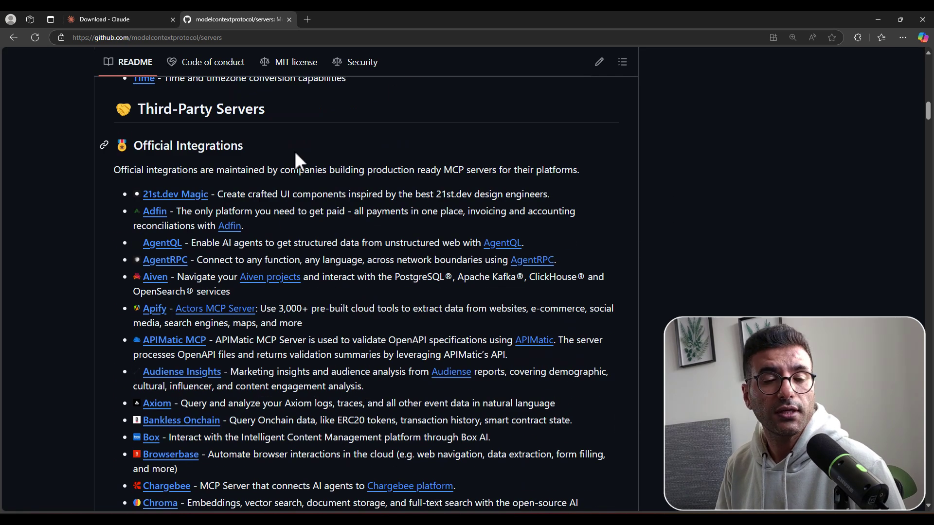
scroll(294, 151, "down", 3)
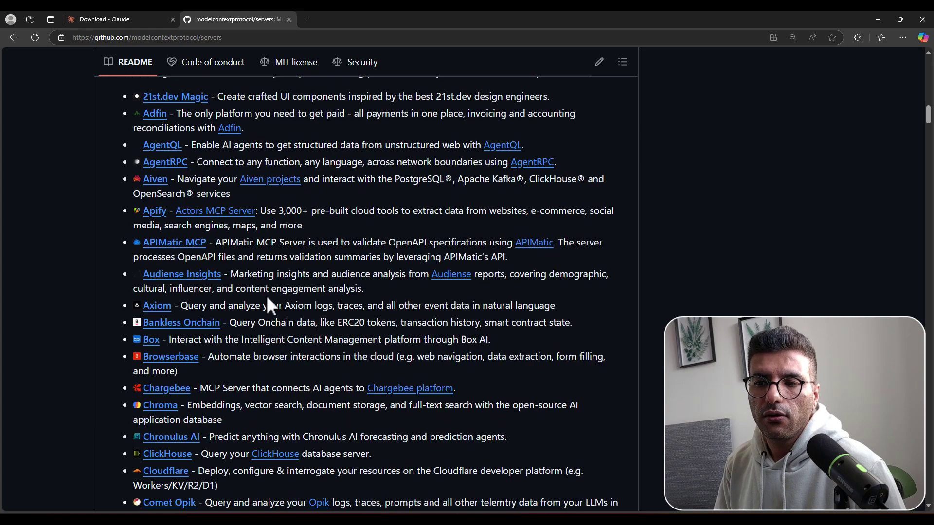
scroll(266, 296, "down", 1)
scroll(187, 325, "down", 2)
scroll(187, 324, "down", 1)
scroll(235, 321, "up", 6)
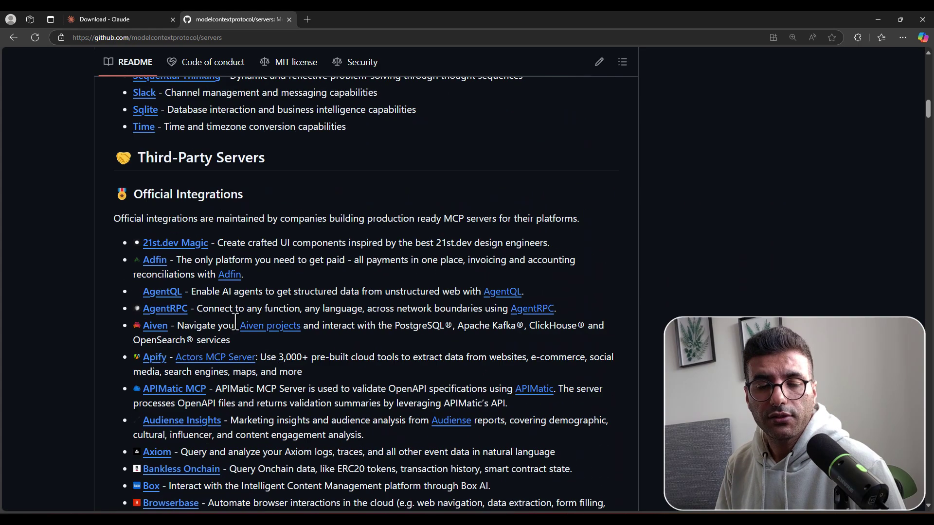
scroll(292, 255, "up", 2)
scroll(211, 232, "up", 2)
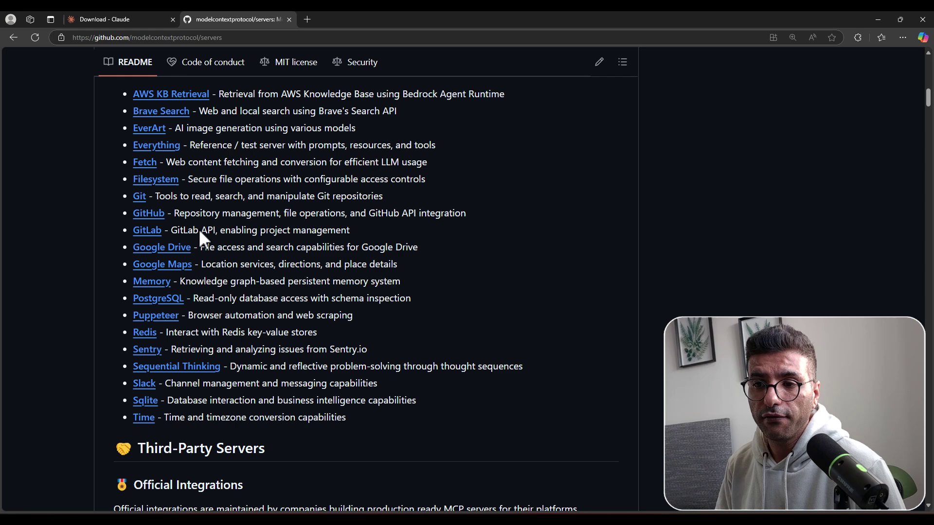
scroll(183, 232, "up", 1)
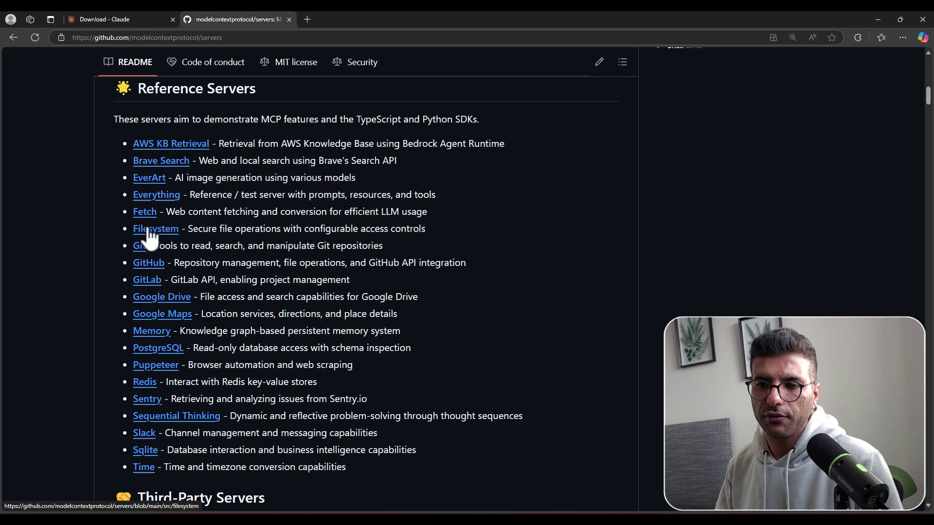
Open the Filesystem server README and copy its NPX configuration snippet for Claude Desktop.
left_click(155, 229)
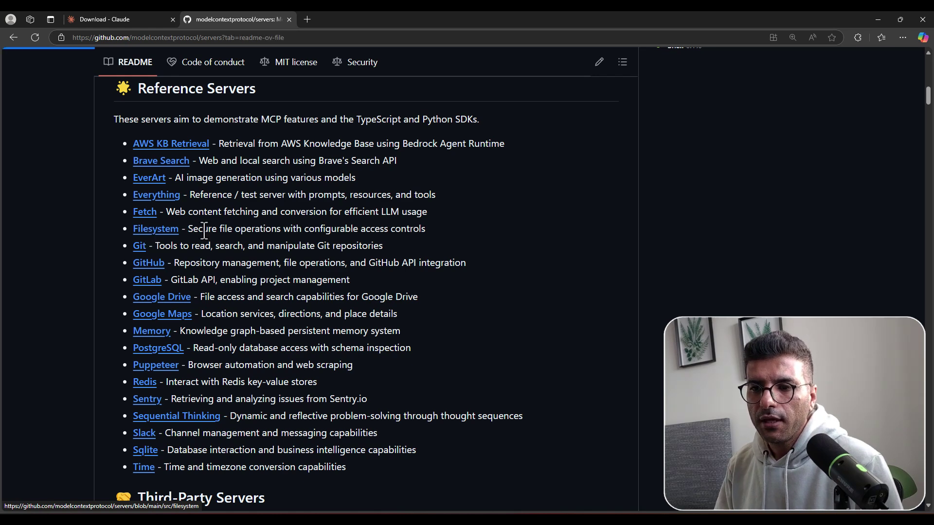
scroll(351, 310, "down", 3)
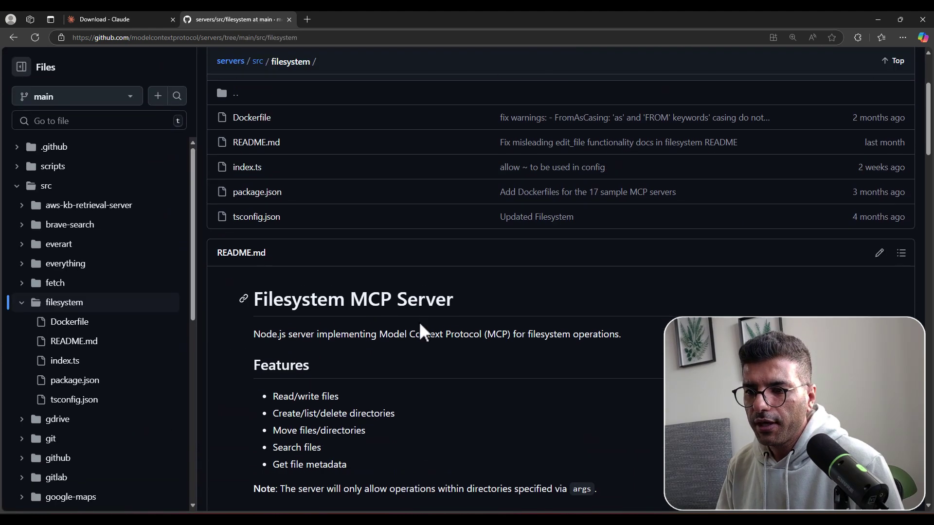
scroll(418, 322, "down", 3)
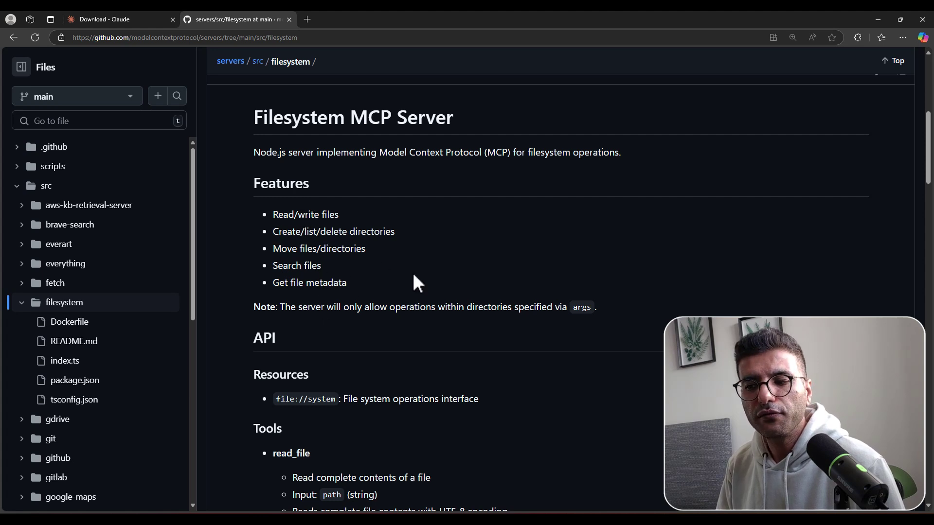
scroll(417, 283, "down", 3)
scroll(413, 278, "down", 2)
scroll(409, 273, "down", 3)
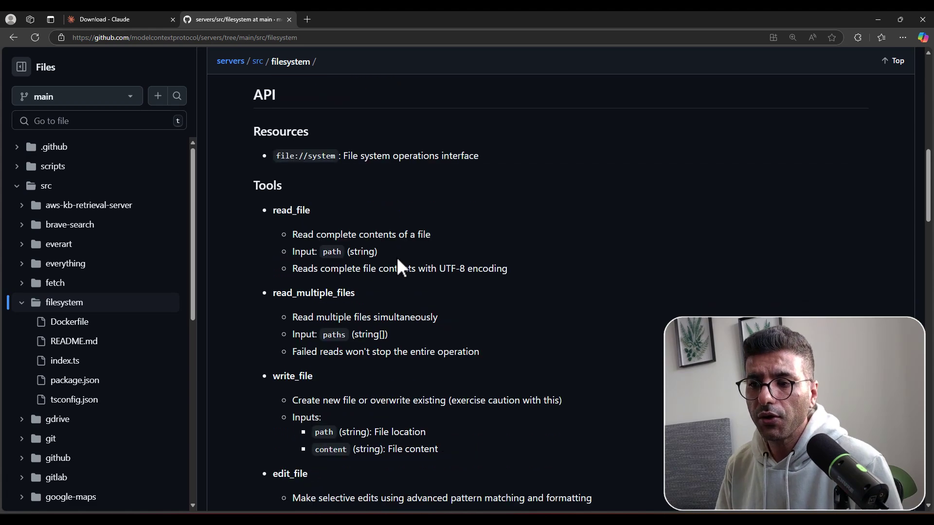
scroll(400, 267, "down", 4)
scroll(400, 267, "down", 4)
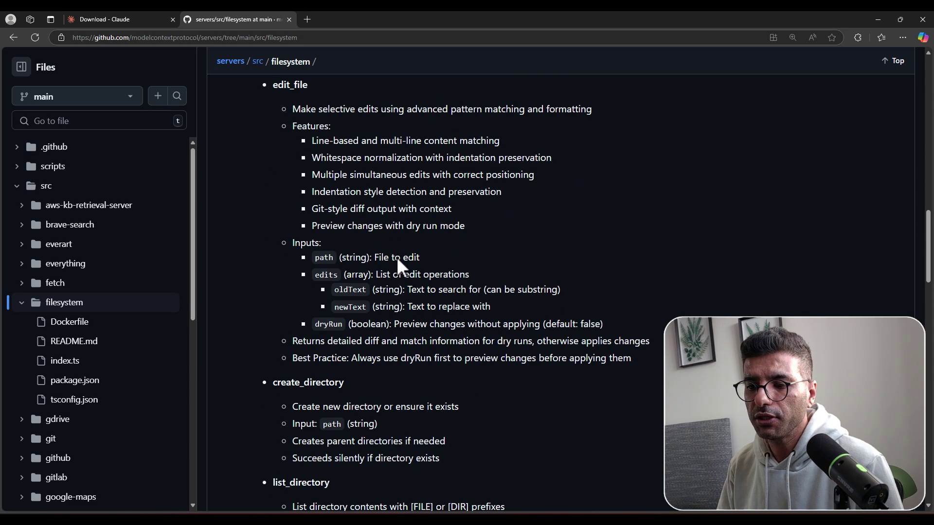
scroll(400, 267, "down", 3)
scroll(400, 267, "down", 6)
scroll(400, 267, "down", 3)
scroll(400, 267, "down", 3)
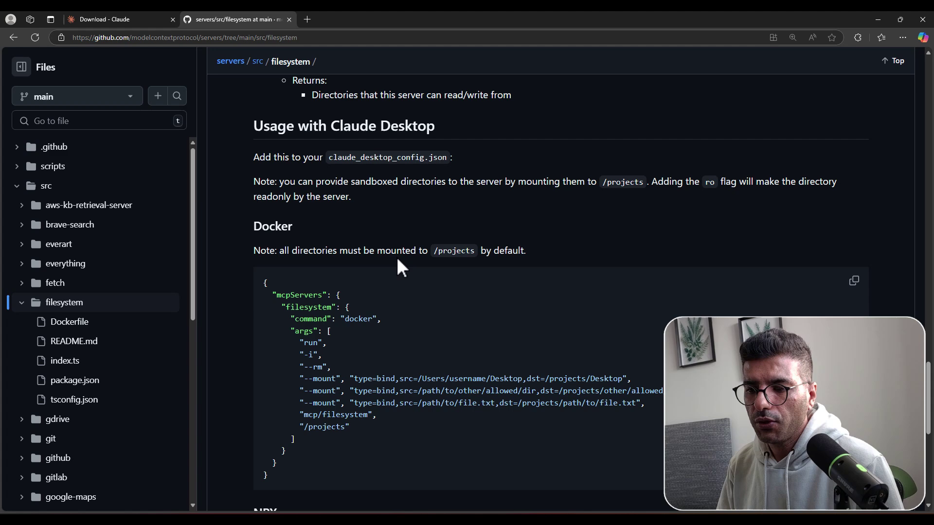
scroll(400, 267, "down", 1)
scroll(400, 268, "down", 1)
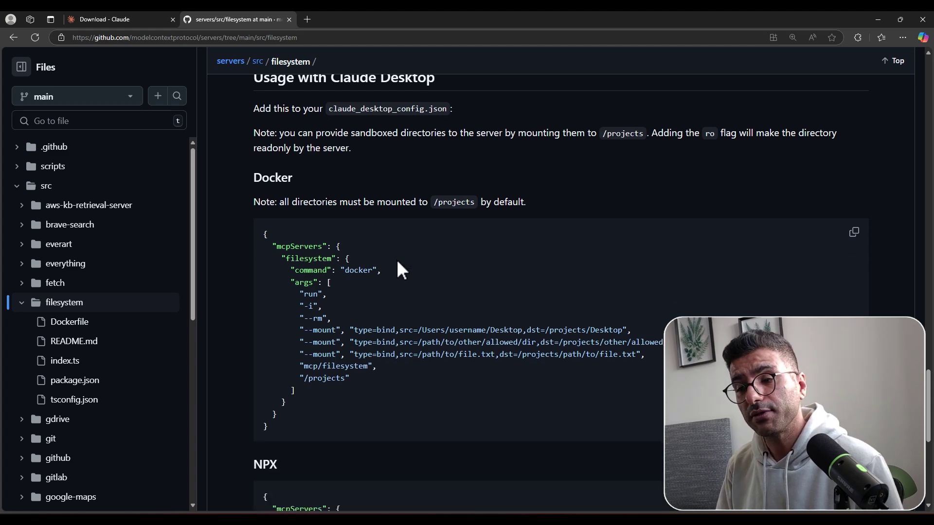
scroll(400, 268, "down", 4)
double_click(266, 174)
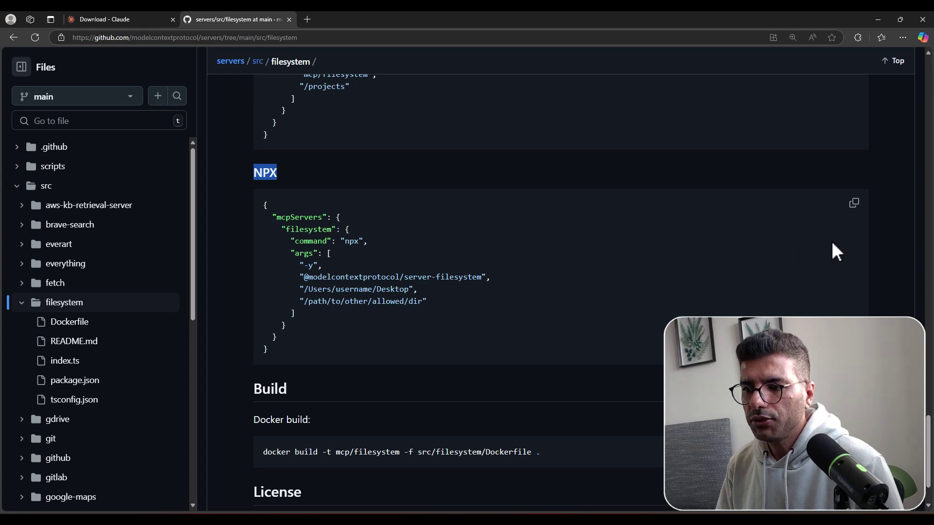
left_click(854, 203)
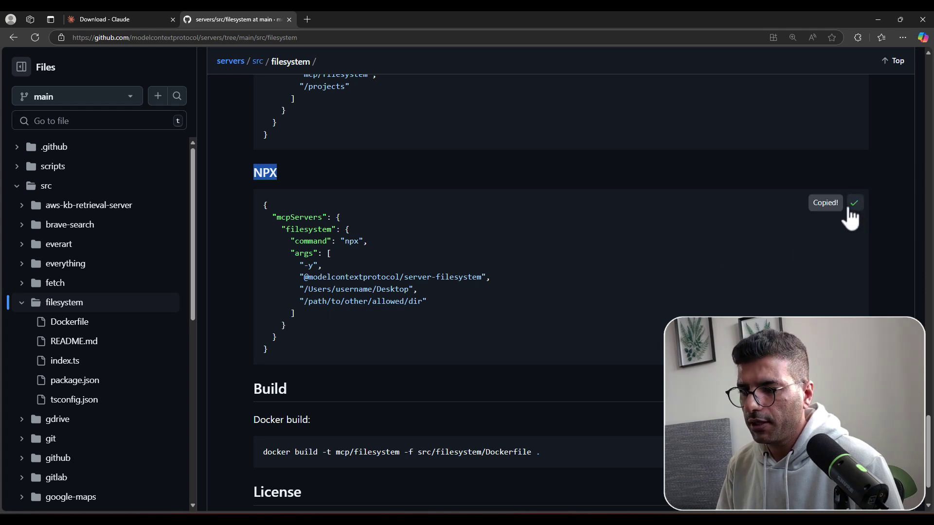
left_click(316, 219)
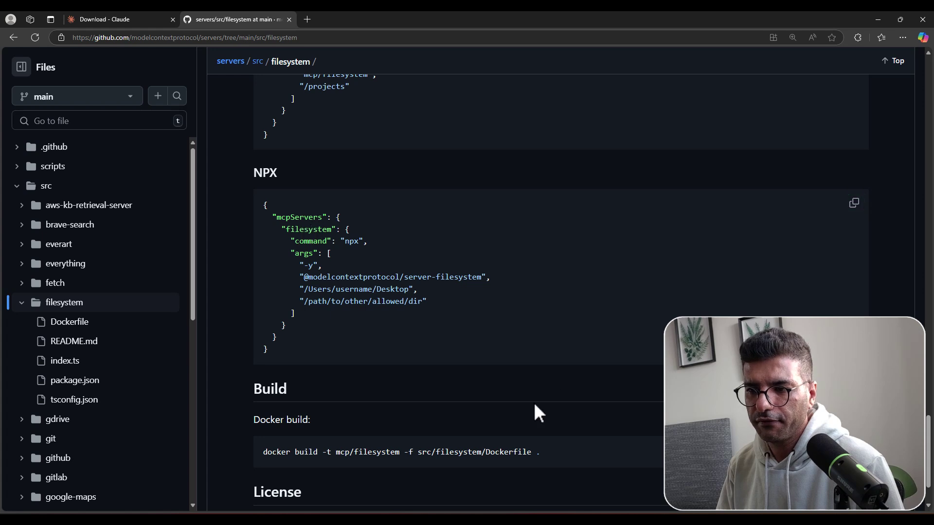
Use Edit Config in Claude Desktop's Developer settings to reveal the config file's folder.
key("alt+Tab")
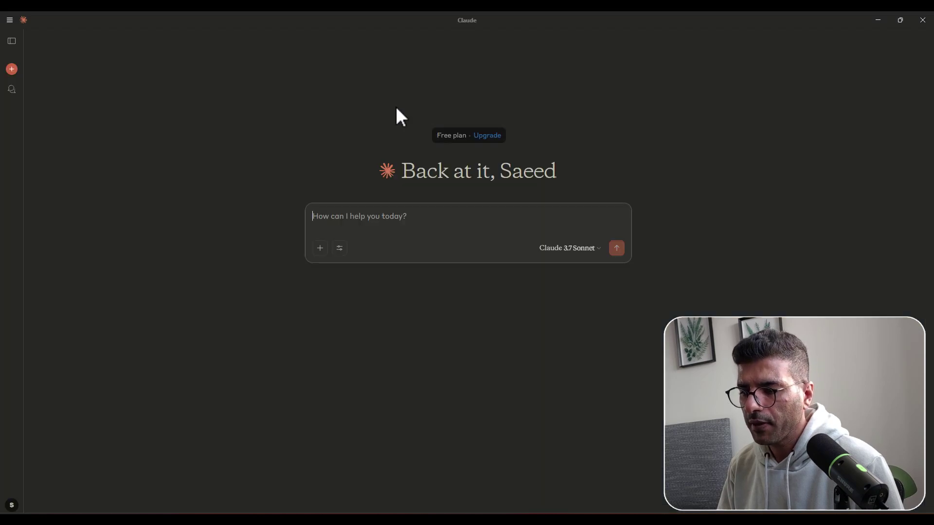
left_click(8, 20)
mouse_move(22, 34)
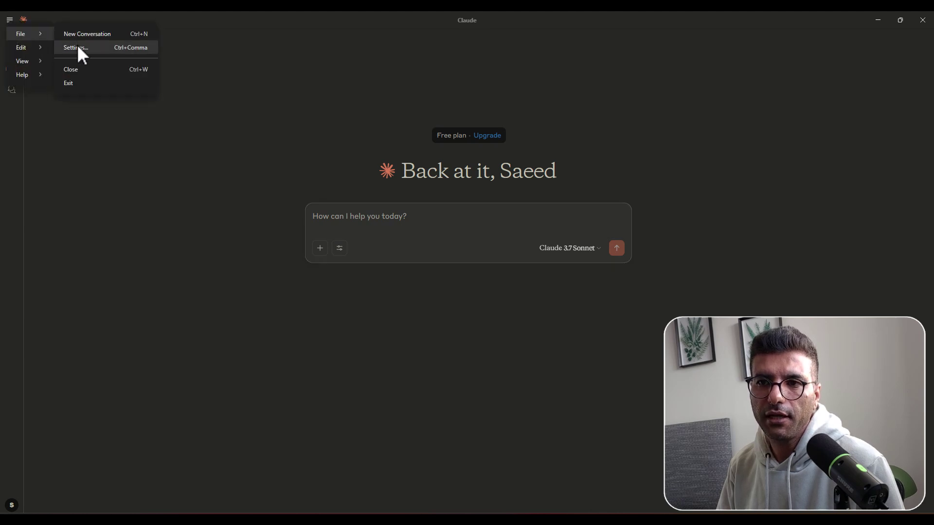
left_click(77, 47)
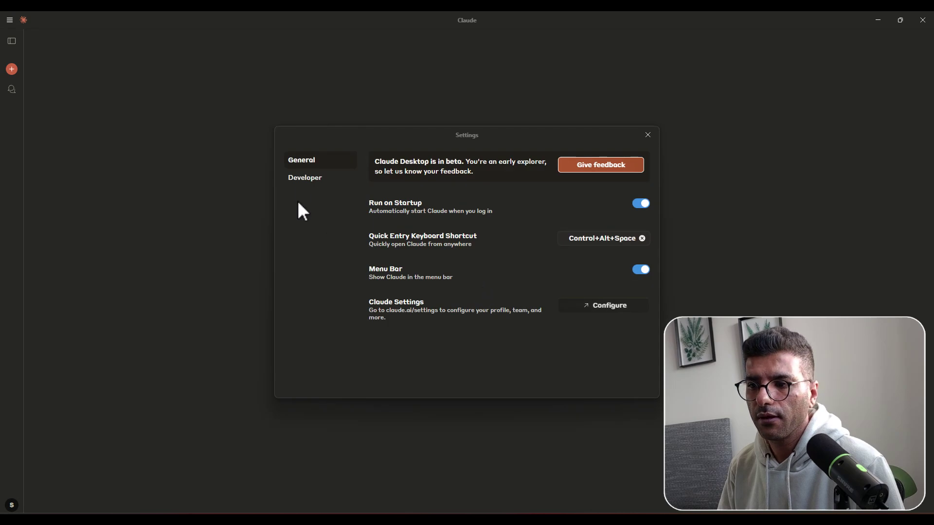
left_click(305, 178)
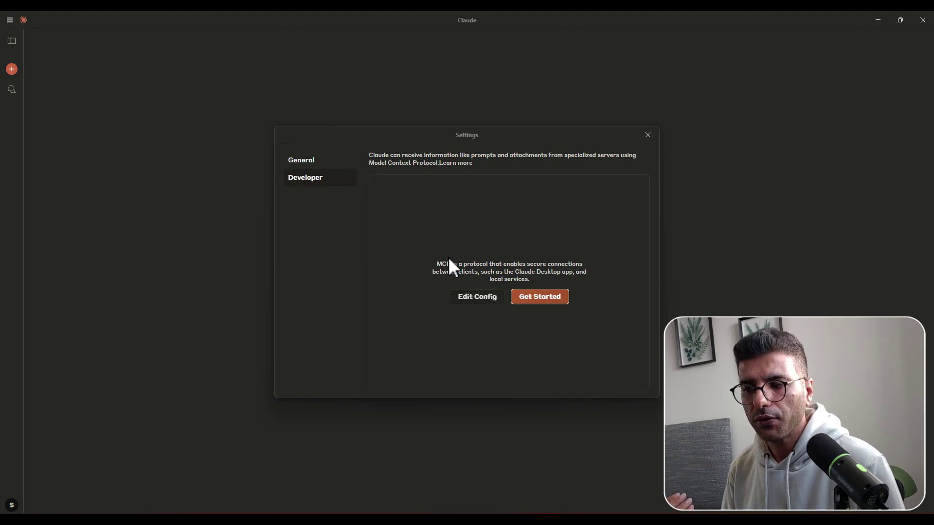
left_click(477, 296)
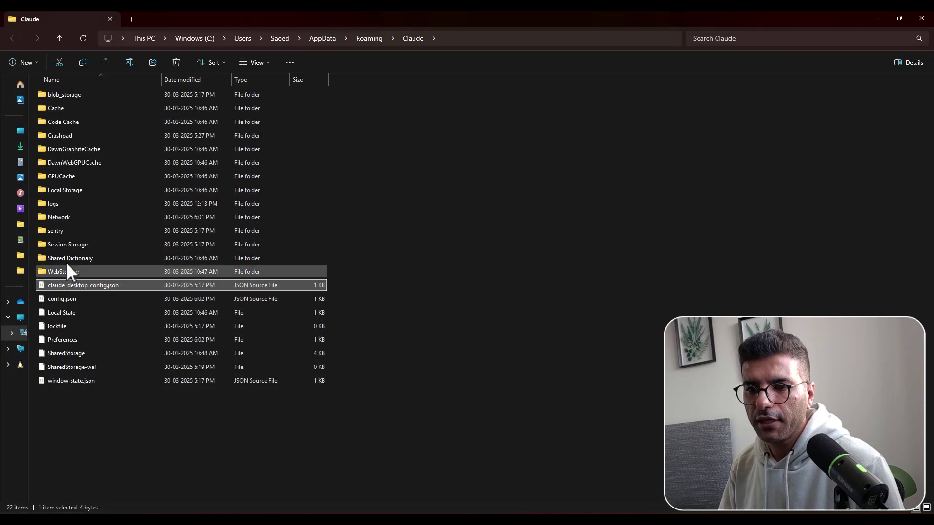
Open claude_desktop_config.json from the Claude AppData folder in VS Code.
double_click(79, 287)
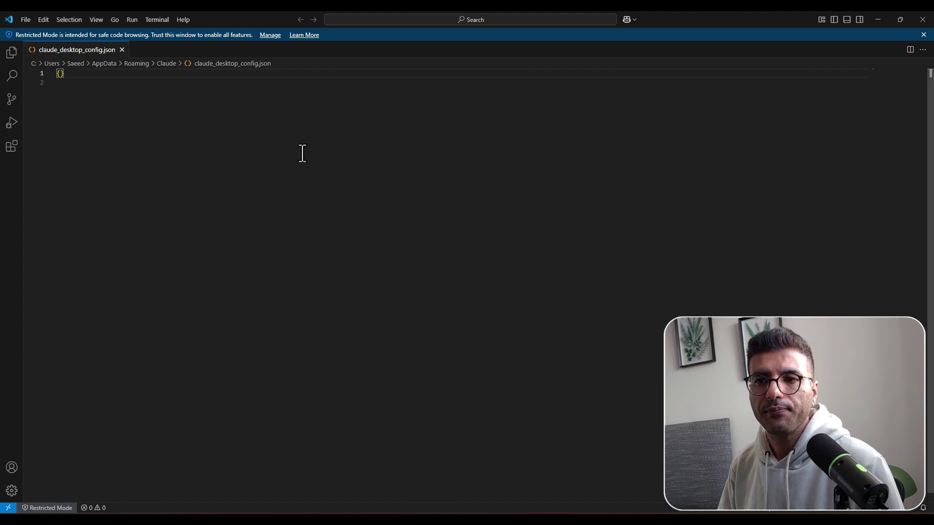
Paste the filesystem mcpServers snippet into the config and copy the Contacts folder path.
key("ctrl+a")
key("ctrl+v")
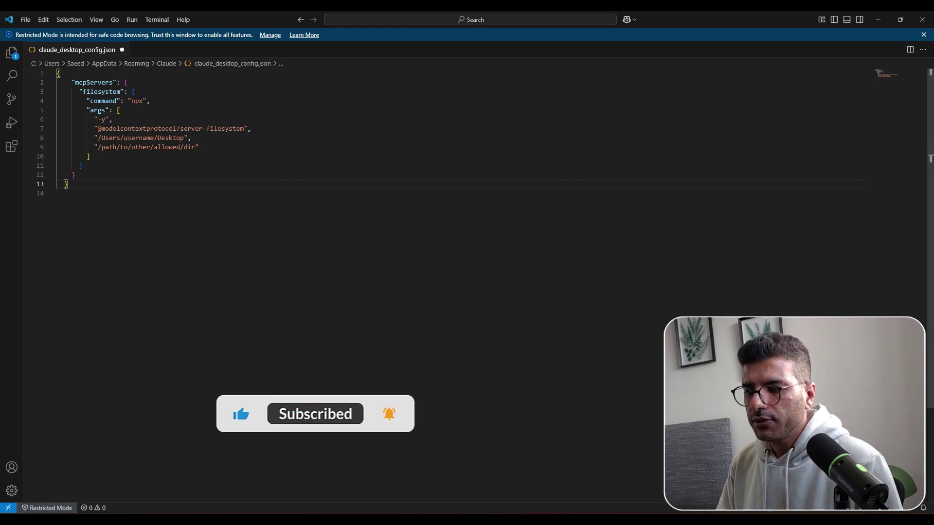
left_click(584, 478)
left_click(479, 478)
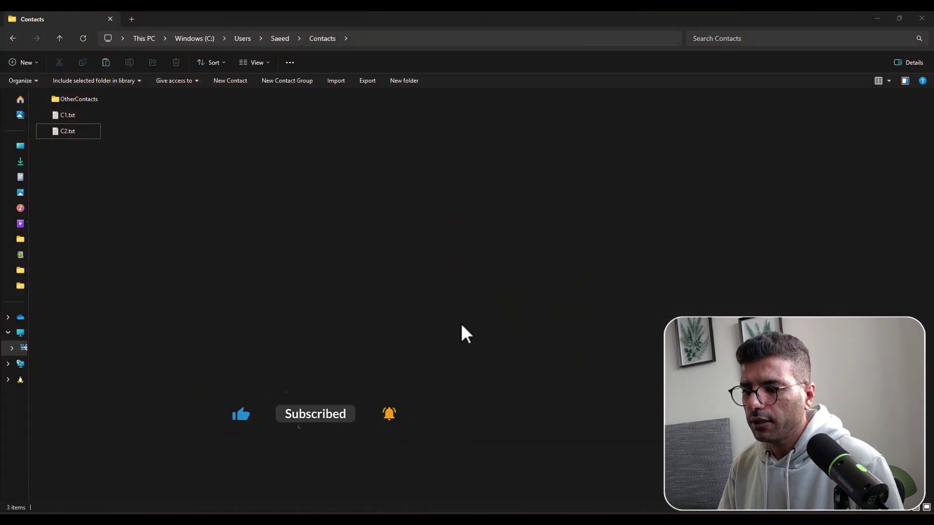
left_click(380, 39)
key("ctrl+c")
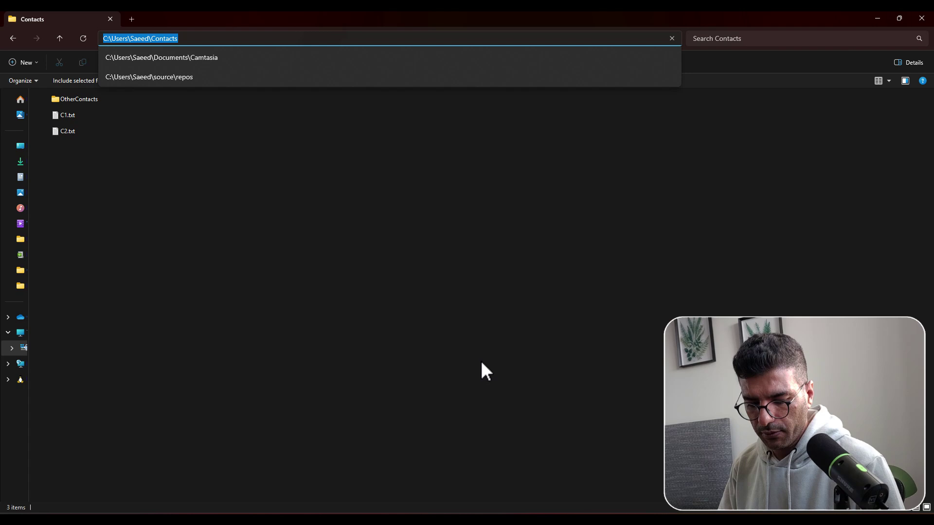
key("alt+Tab")
Replace the Desktop path with C:\Users\Saeed\Contacts, delete the other placeholder directory, and save.
double_click(181, 139)
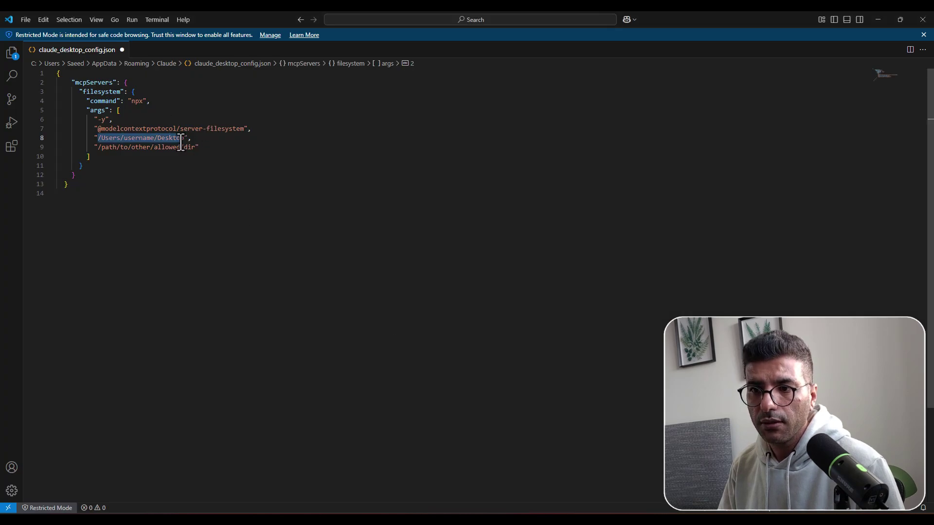
key("ctrl+v")
key("shift+Down")
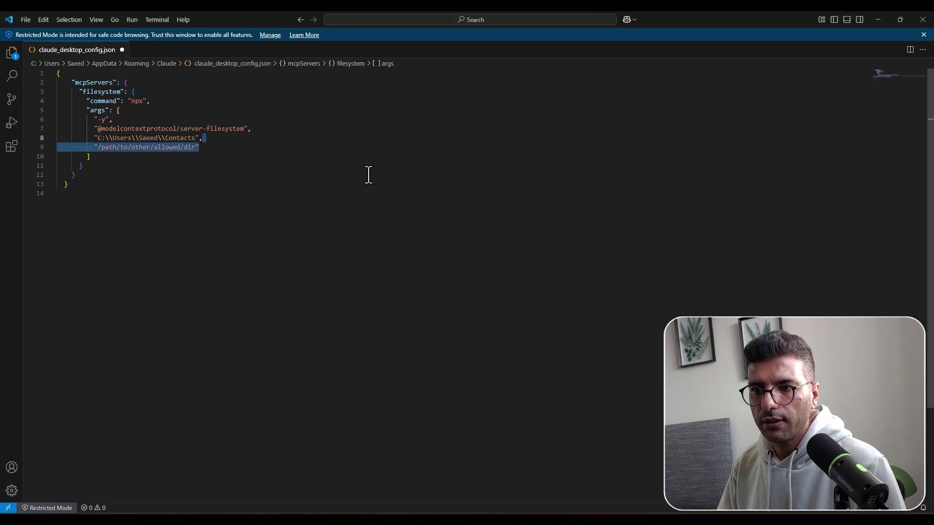
key("Delete")
key("ctrl+s")
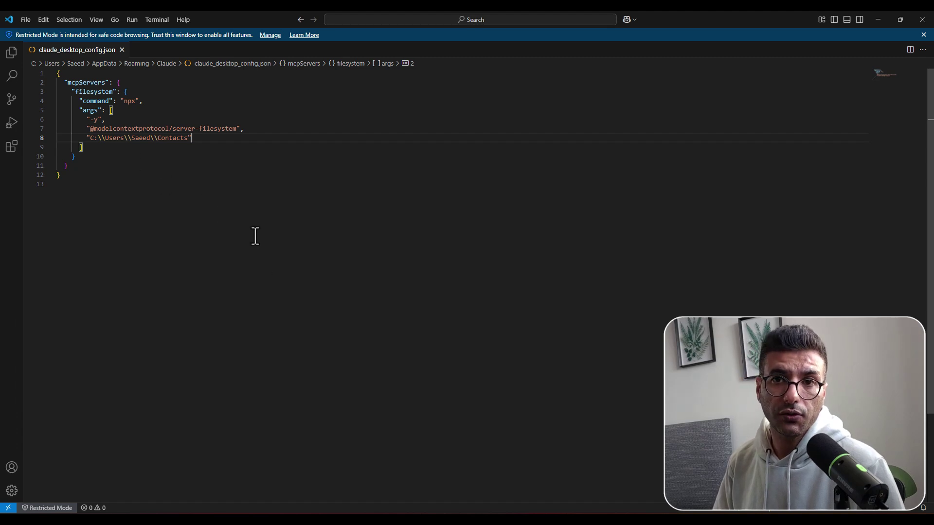
Run node --version in Terminal to confirm v20.14.0, then close the terminal.
key("super")
type("terminal")
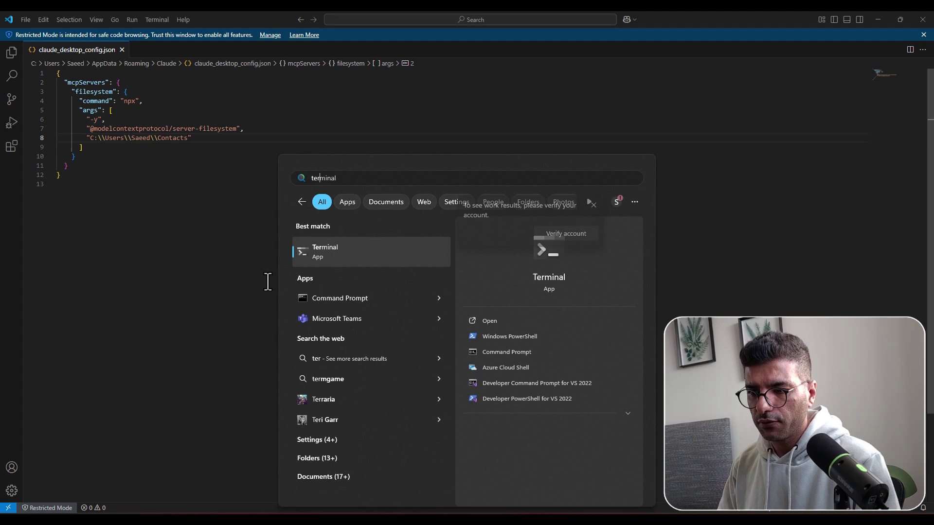
key("Return")
type("node --version")
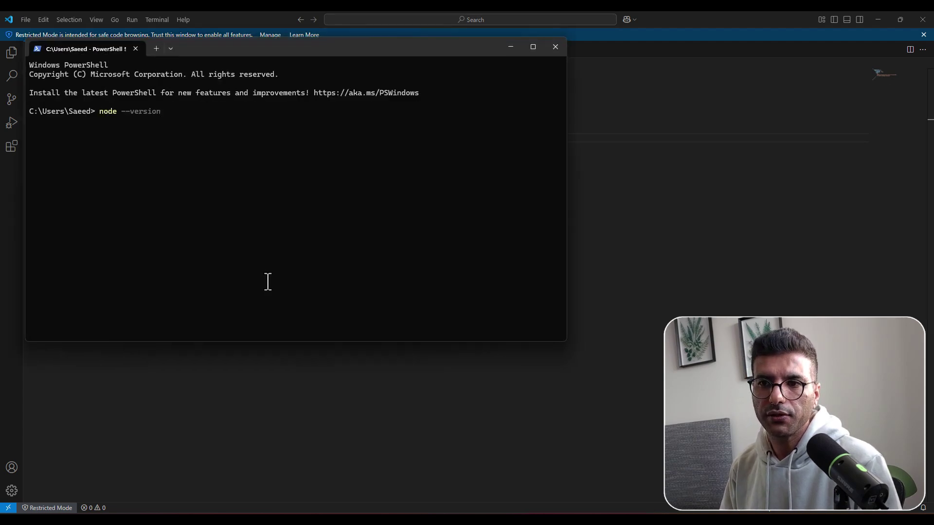
key("Return")
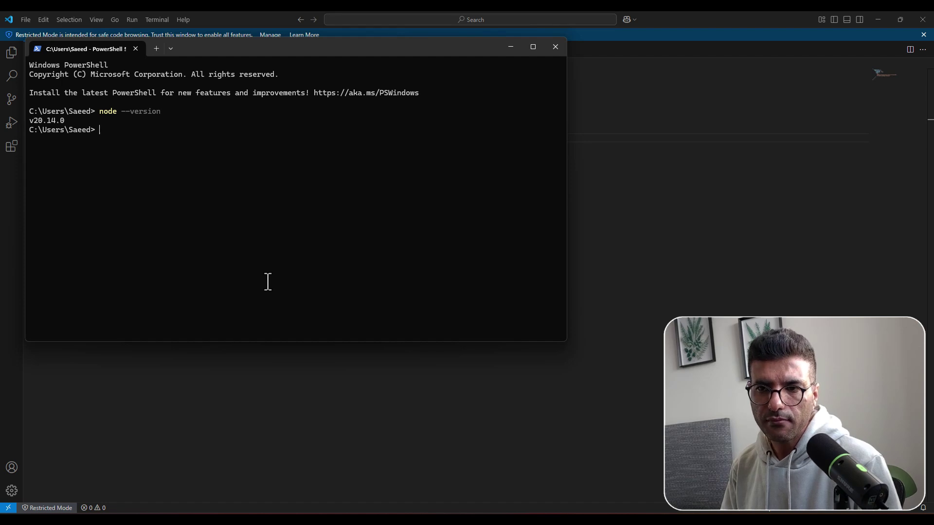
left_click(556, 52)
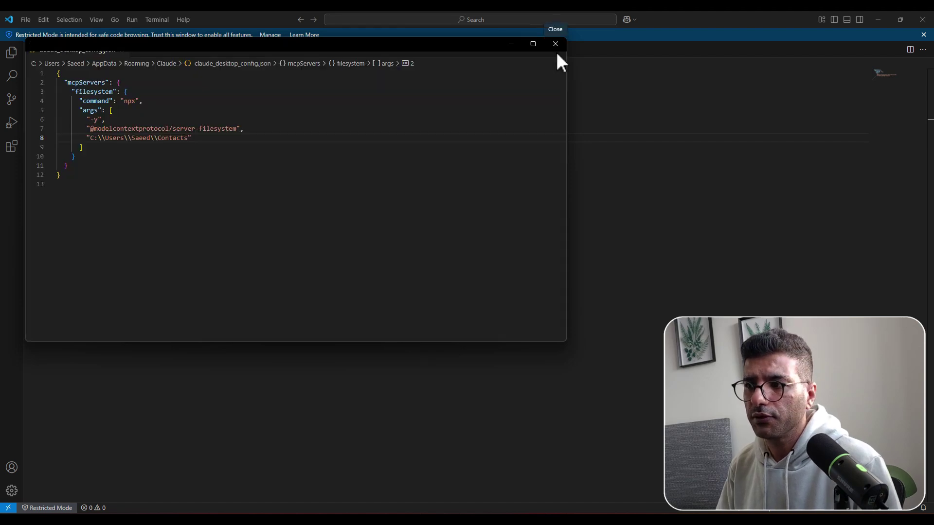
key("alt+Tab")
Close Settings, quit Claude Desktop and relaunch it from Start search.
left_click(651, 132)
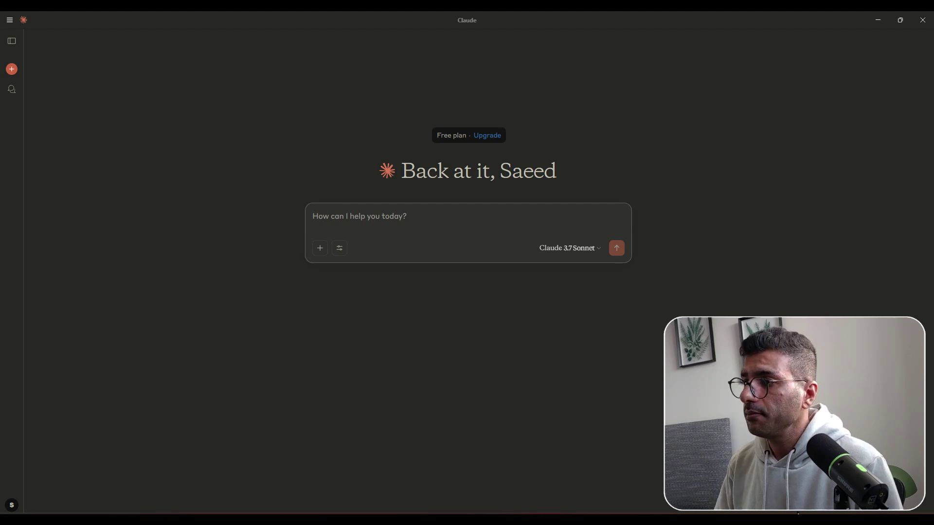
key("alt+Tab")
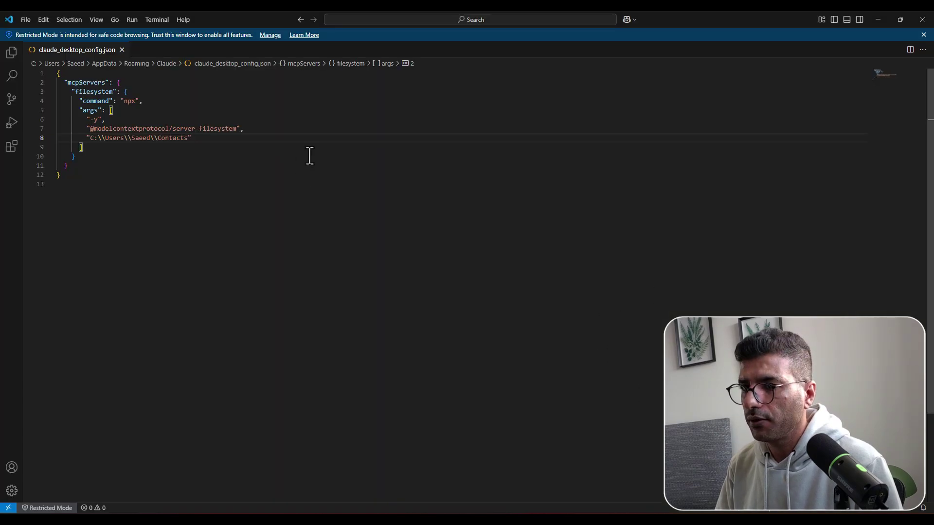
key("super")
type("c")
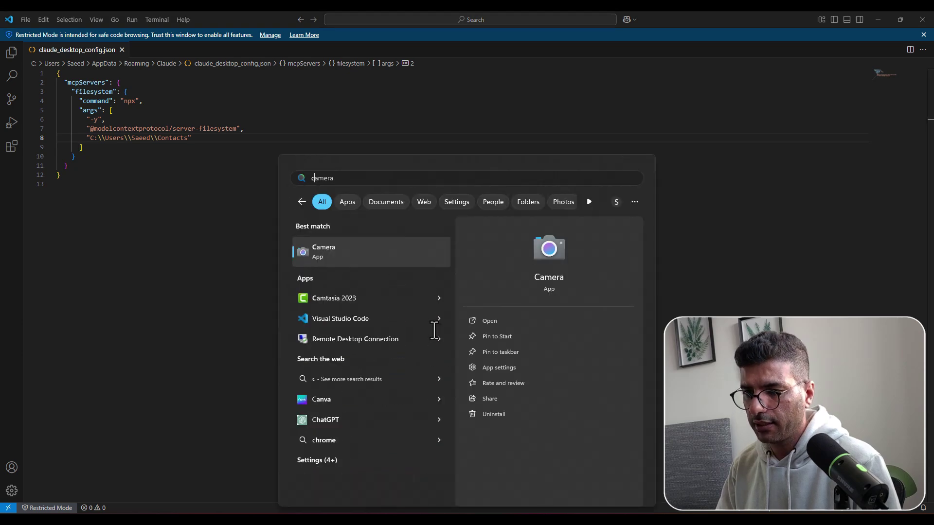
type("lu")
key("BackSpace")
type("a")
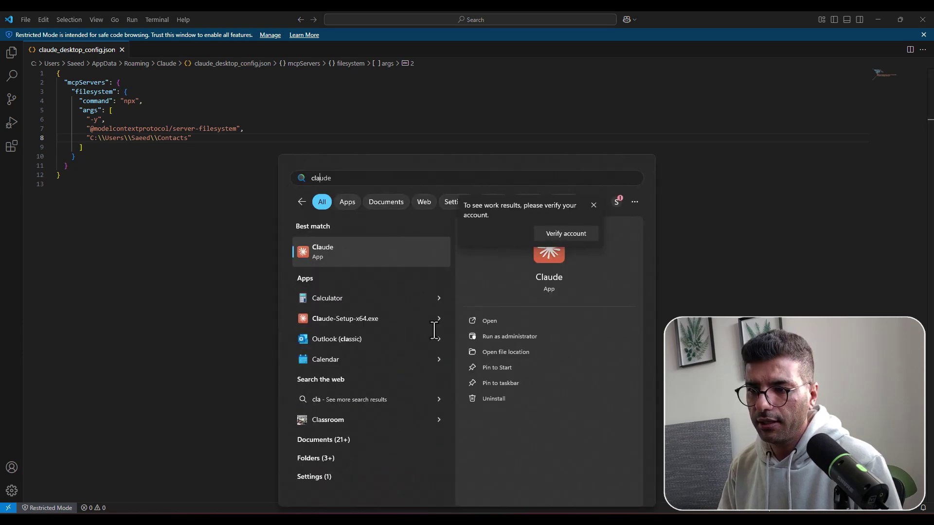
left_click(329, 251)
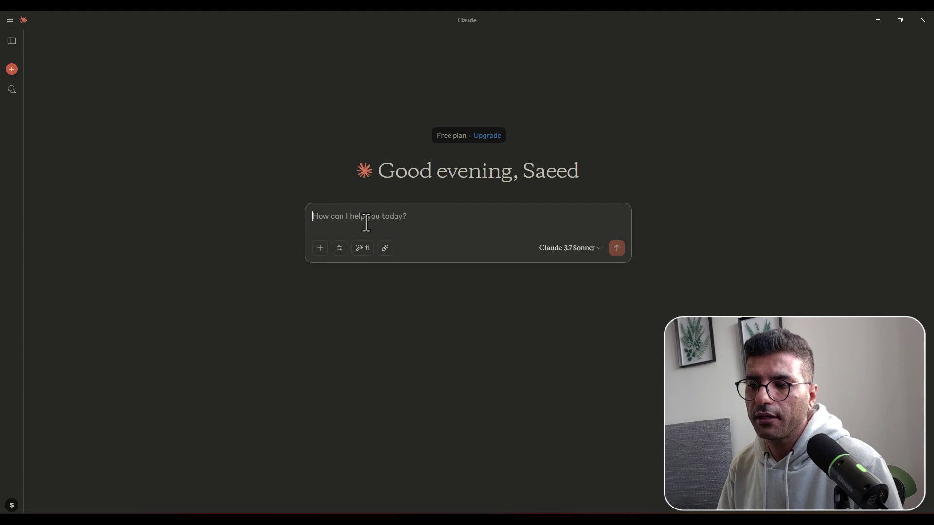
Browse the MCP tools list and confirm secure-filesystem-server 0.2.0 is installed.
left_click(363, 247)
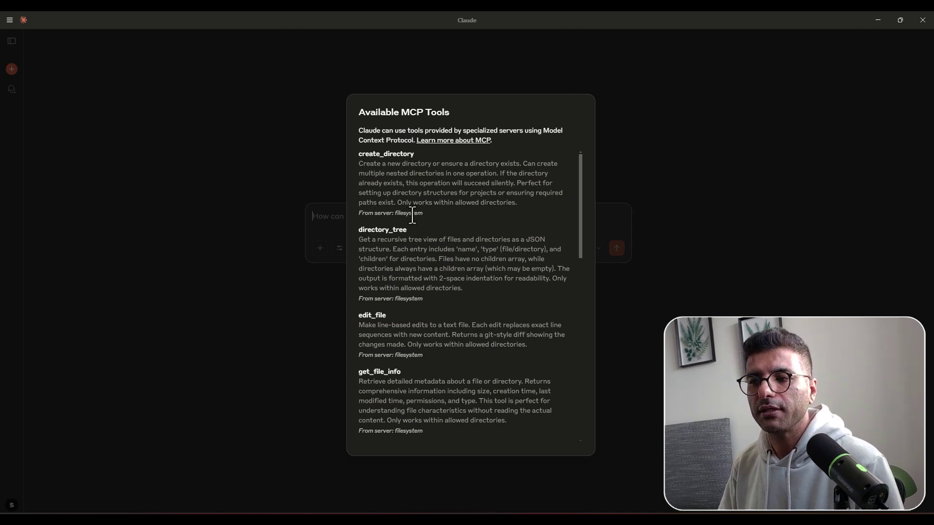
scroll(413, 214, "down", 1)
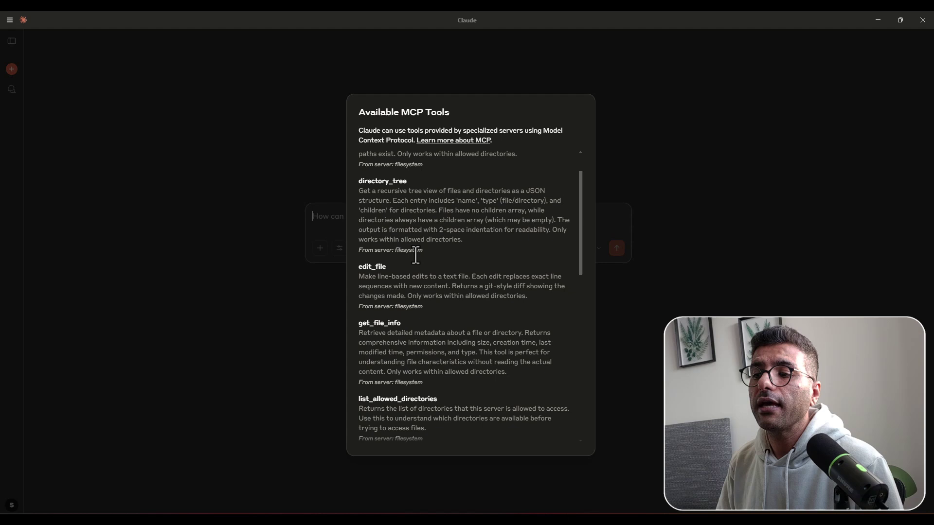
scroll(411, 280, "down", 1)
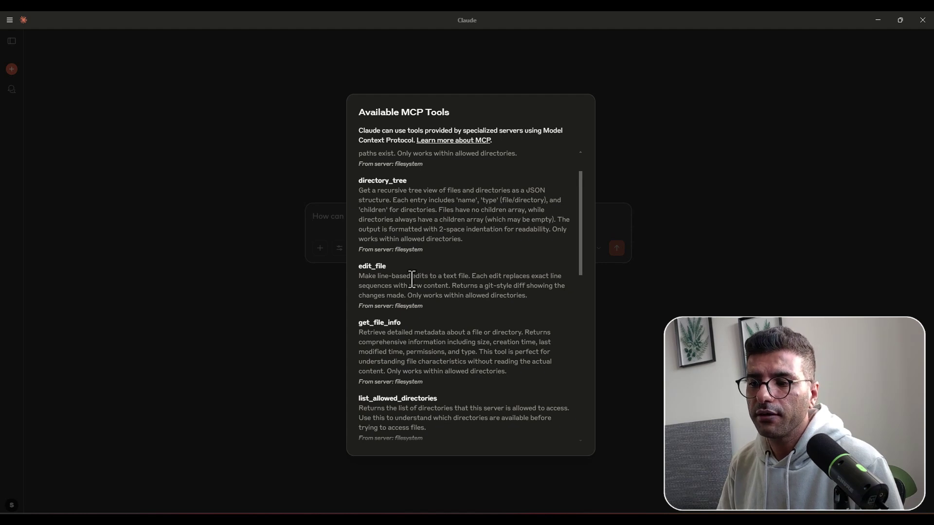
scroll(410, 279, "down", 2)
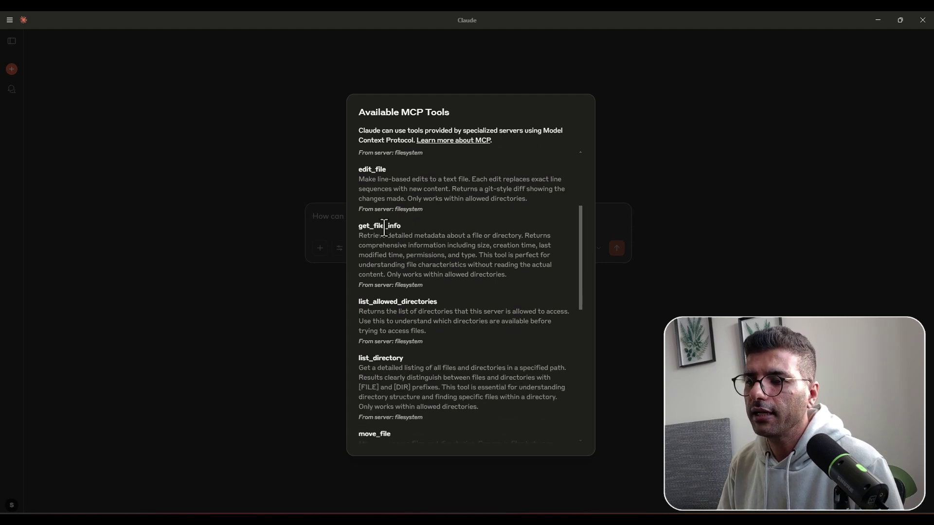
left_click(653, 179)
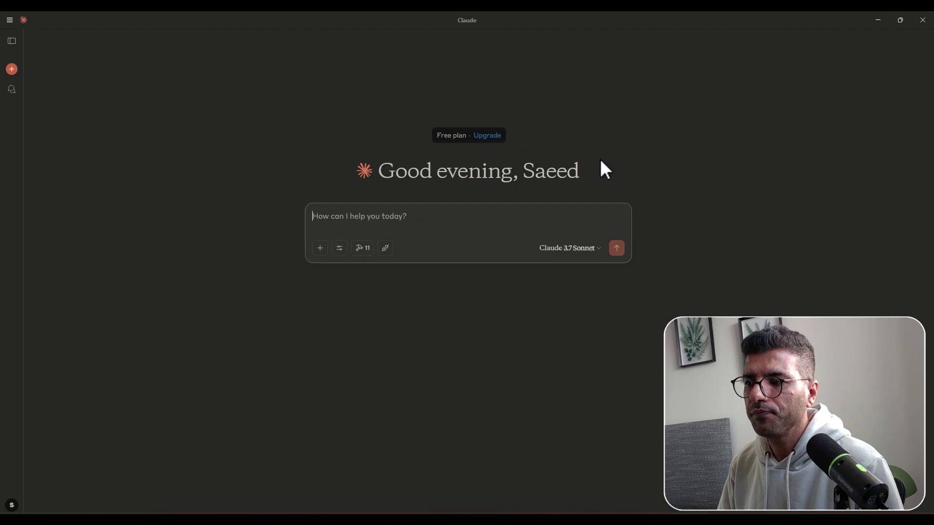
left_click(386, 256)
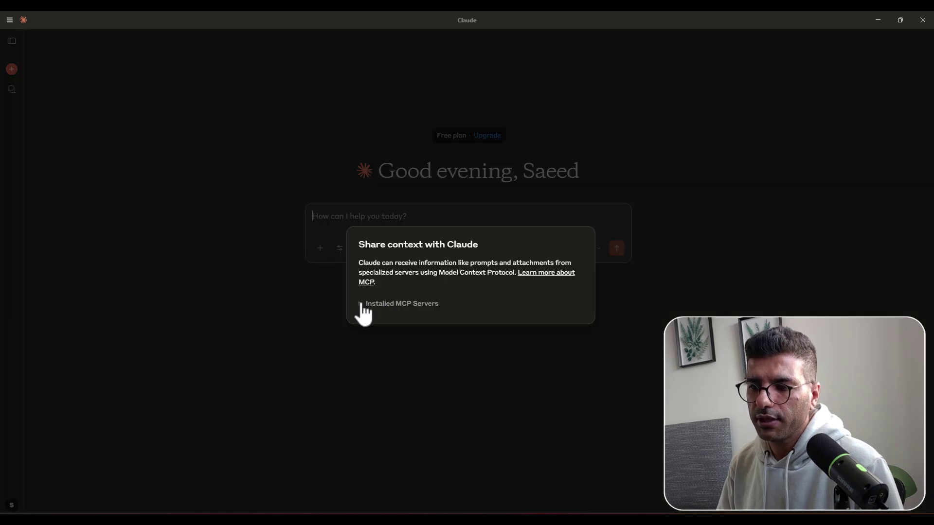
left_click(362, 303)
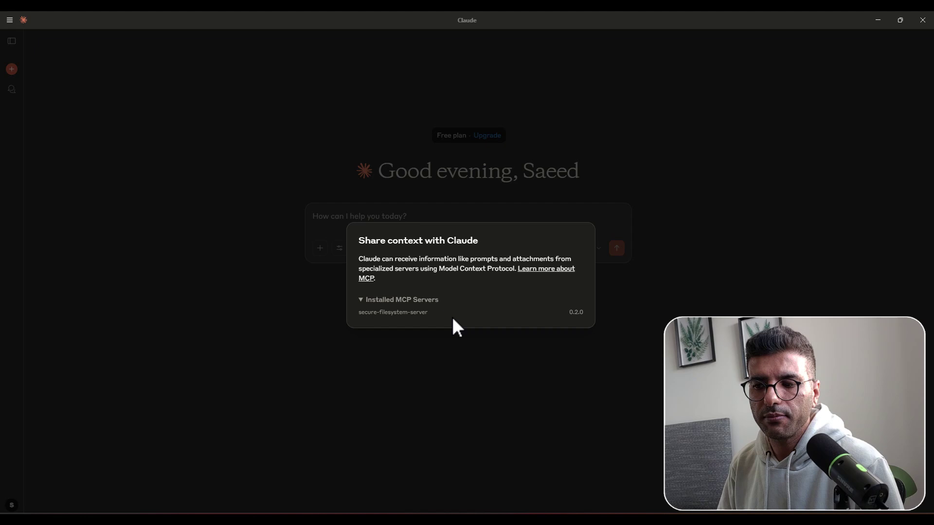
left_click(707, 250)
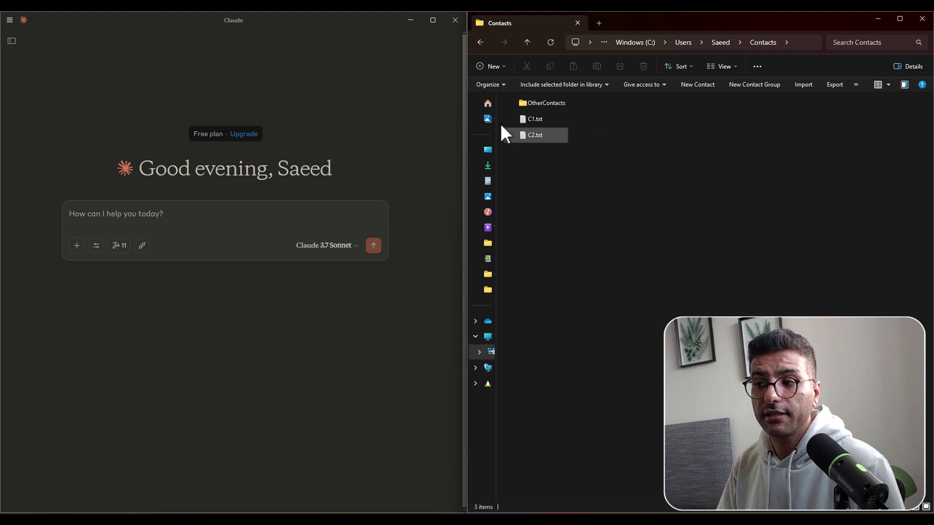
Ask Claude 'What is in my contacts directory?' and allow both filesystem tool requests.
left_click(168, 217)
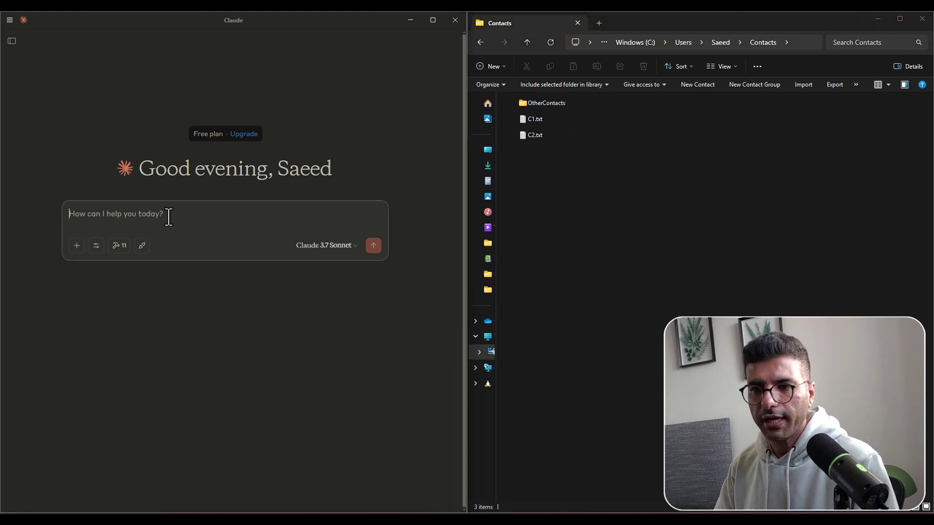
type("What is in my contacts direct")
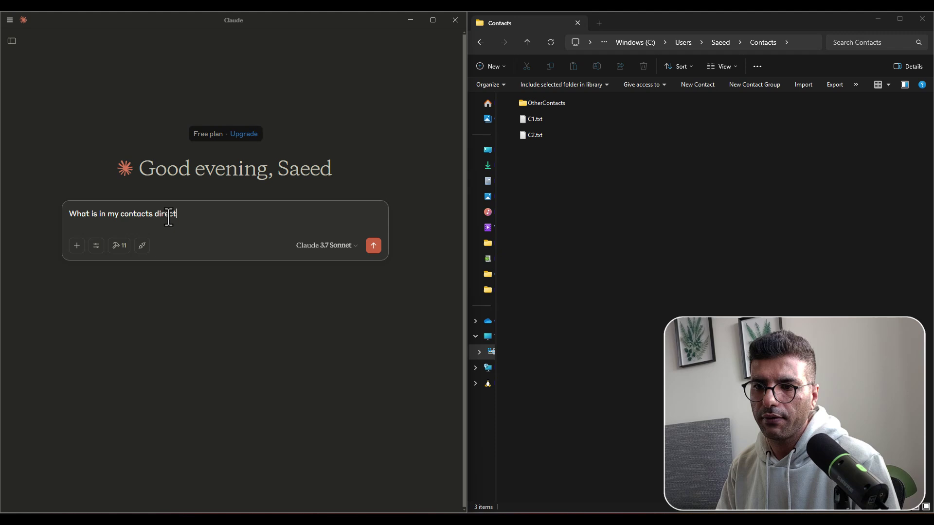
type("?")
key("Return")
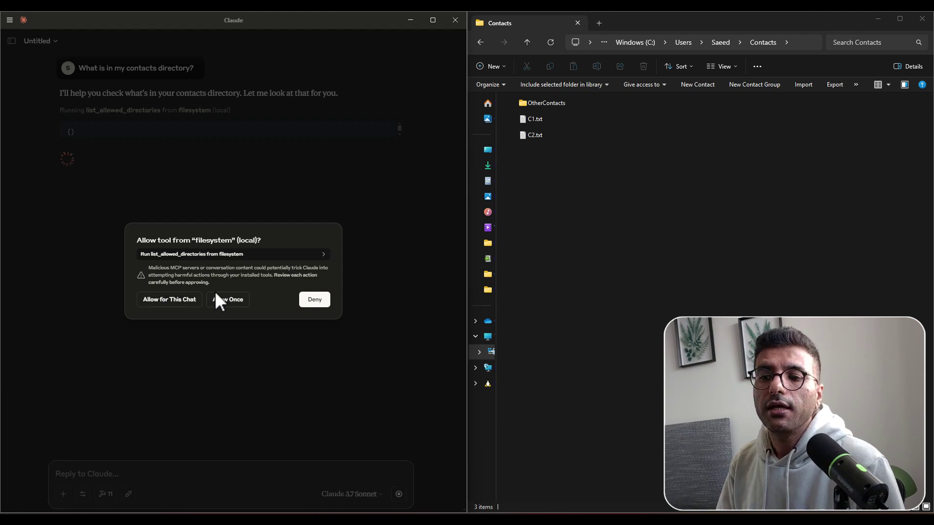
left_click(169, 303)
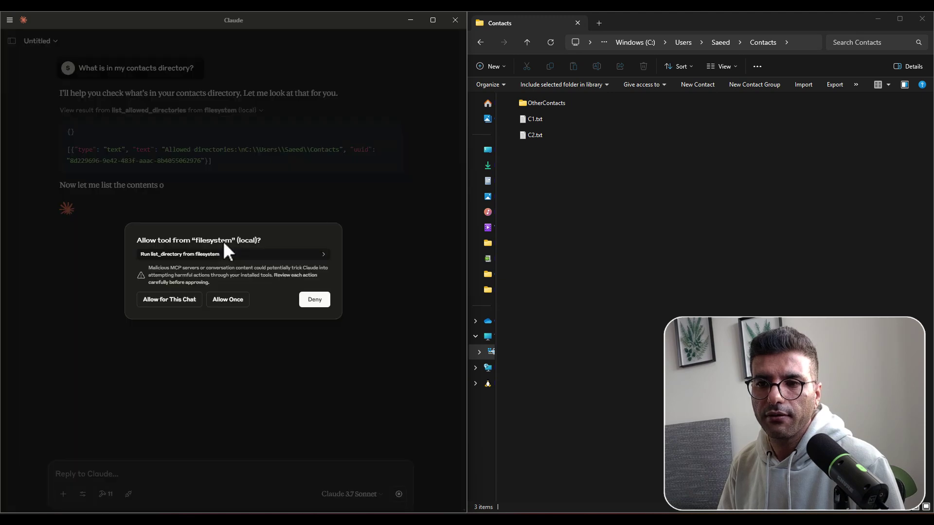
left_click(174, 300)
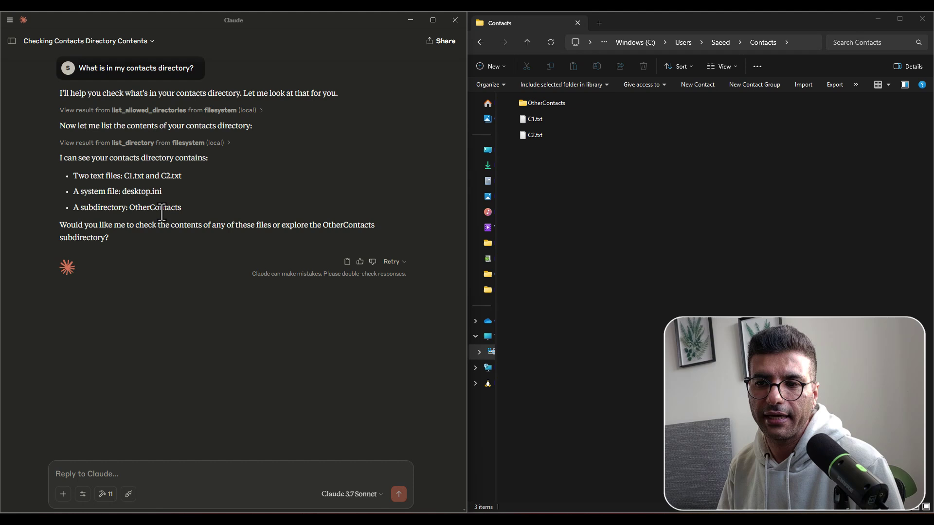
Ask Claude to create C3.txt with the text 'Contact 3' and allow the write_file tool.
left_click(85, 473)
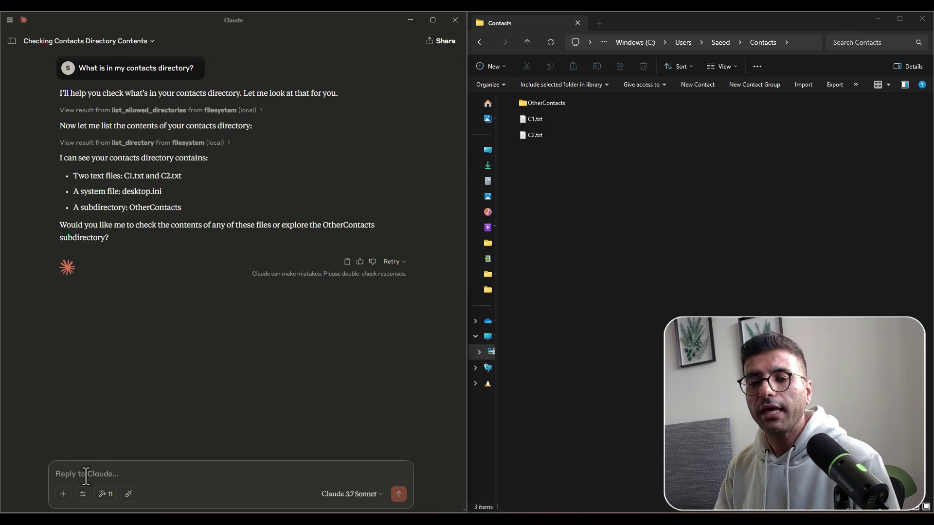
type("Please")
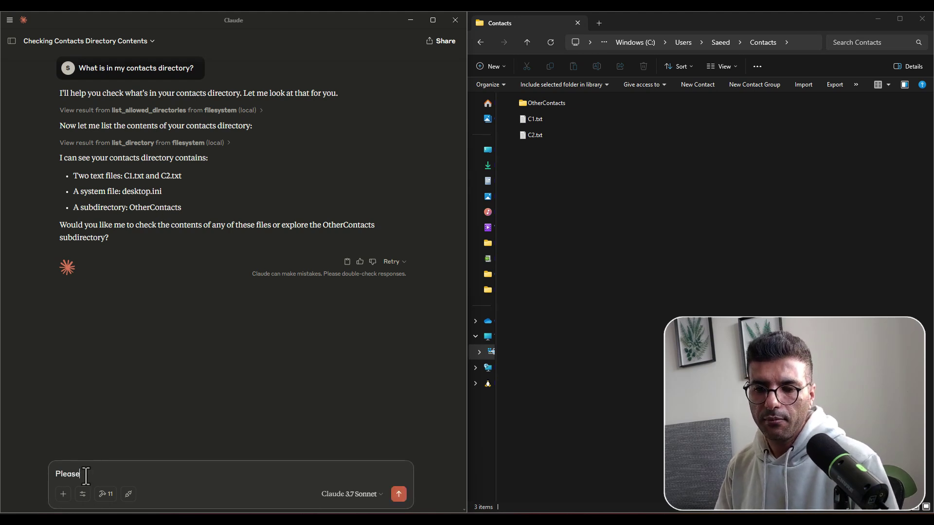
type(" c text fi")
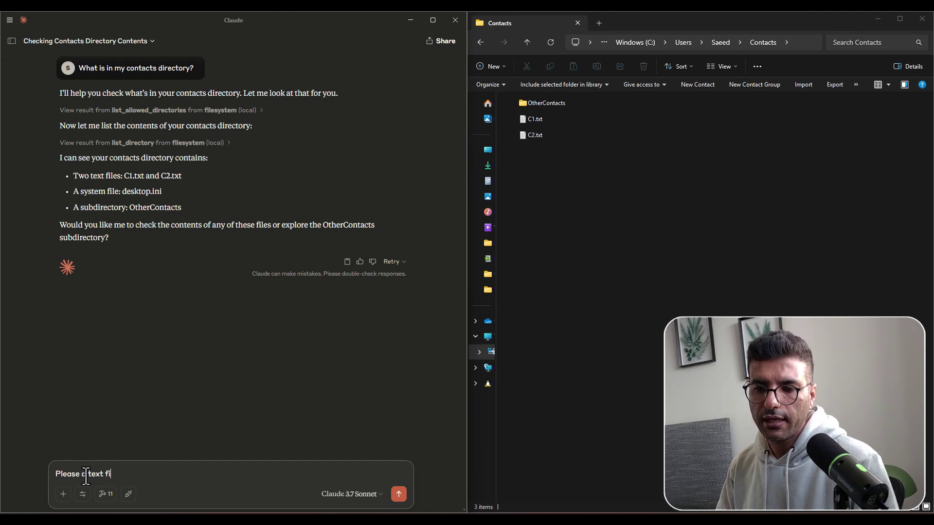
type("le for me named")
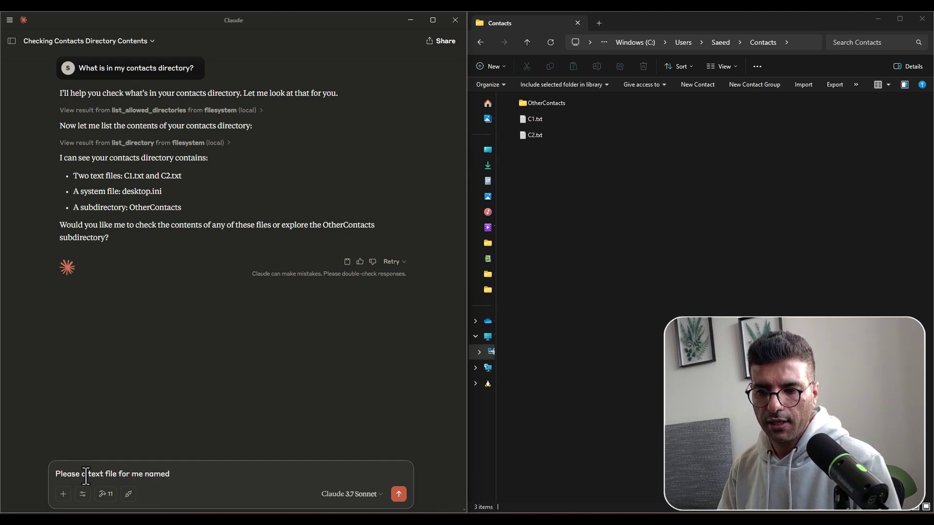
type(" C3.txt")
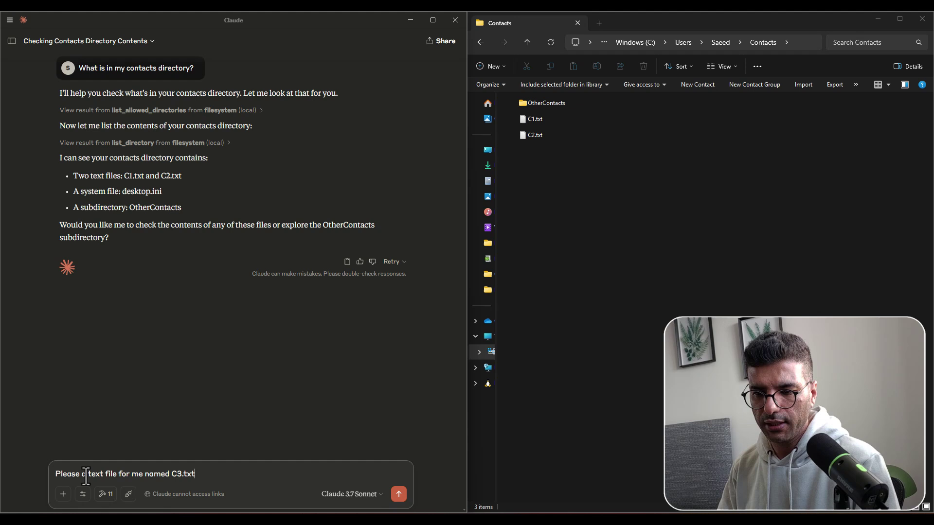
type(" and put the ")
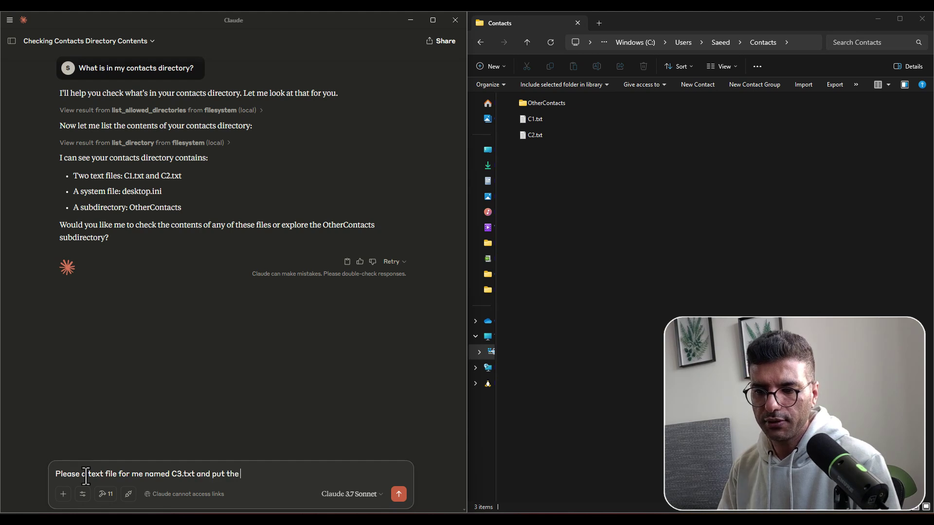
type("text as Contact")
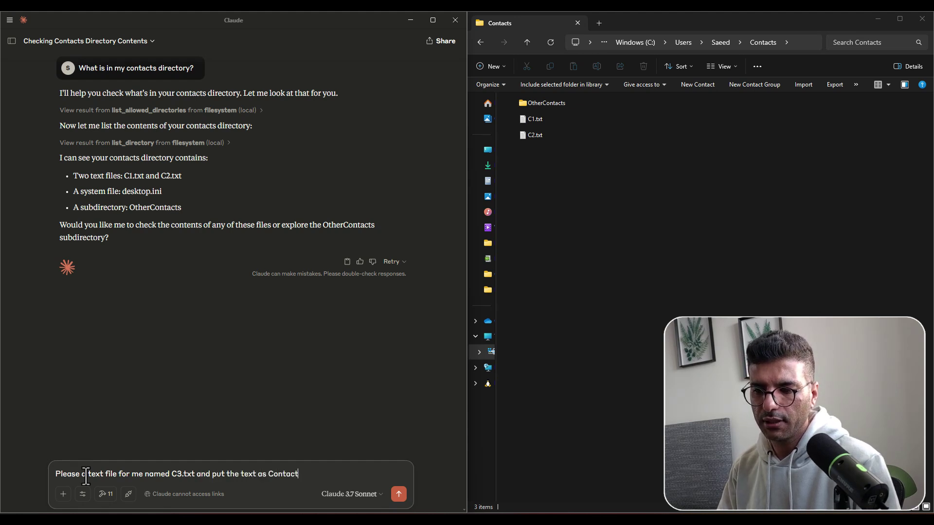
type(" 3")
key("BackSpace")
type("a")
key("Return")
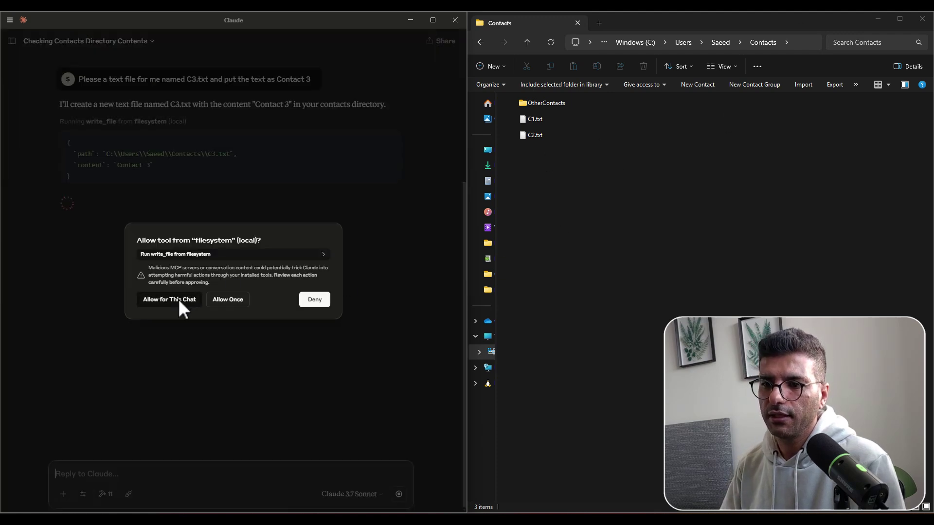
left_click(178, 299)
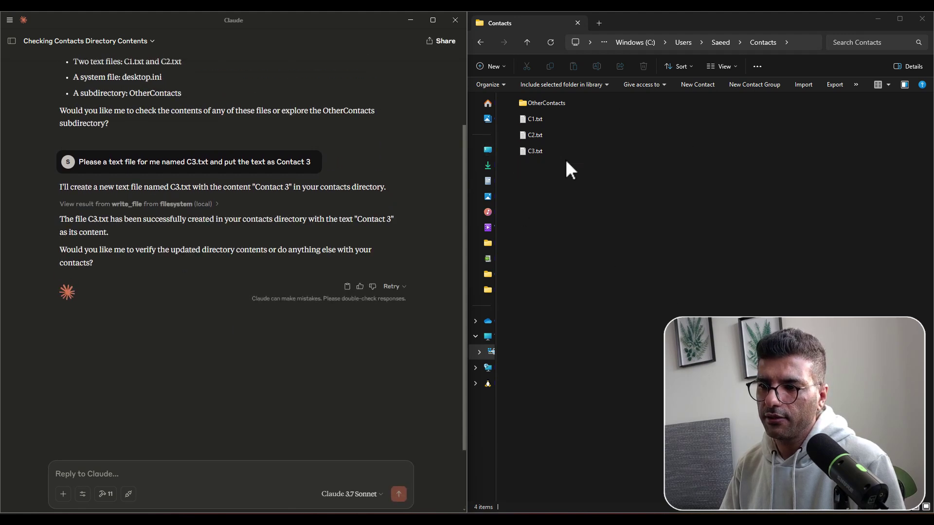
Open C3.txt from File Explorer, select its 'Contact 3' text, then close Notepad.
double_click(537, 152)
left_click_drag(121, 134, 83, 133)
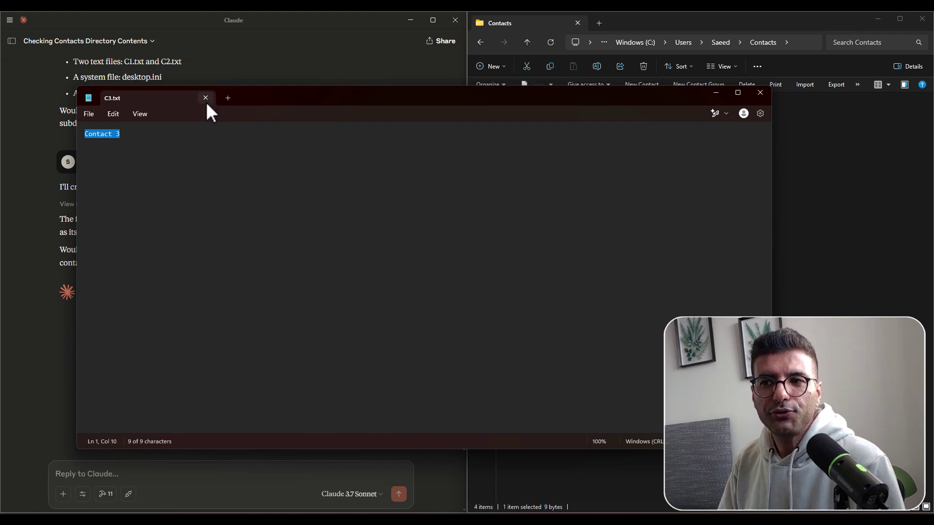
left_click(760, 94)
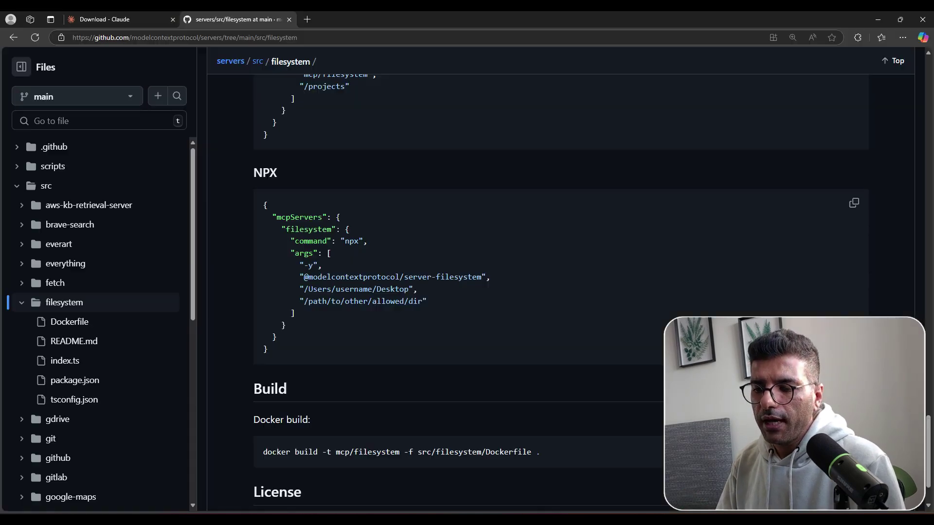
Go back to the modelcontextprotocol servers README in the browser.
left_click(13, 36)
scroll(218, 309, "down", 5)
scroll(222, 322, "down", 5)
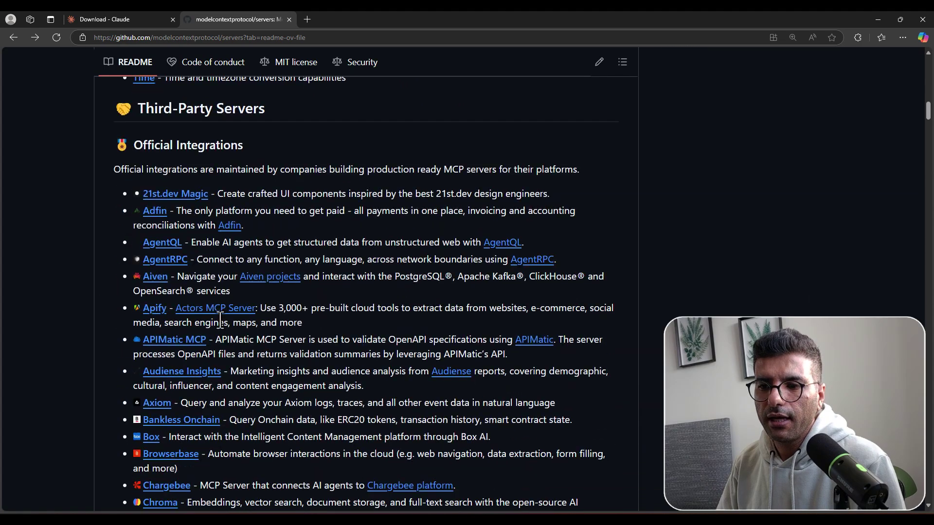
scroll(227, 328, "down", 5)
scroll(229, 337, "down", 5)
scroll(229, 337, "down", 5)
scroll(229, 331, "down", 5)
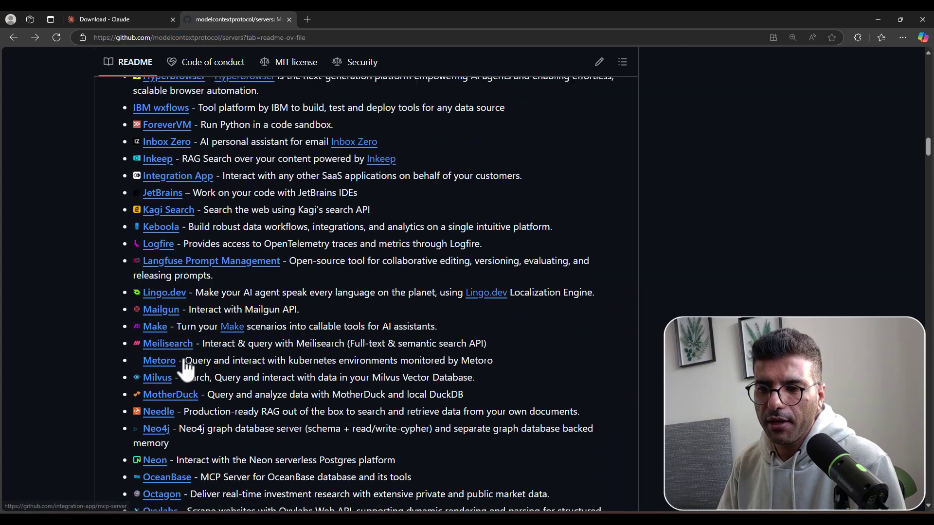
scroll(232, 329, "down", 5)
scroll(233, 323, "down", 5)
scroll(232, 322, "down", 3)
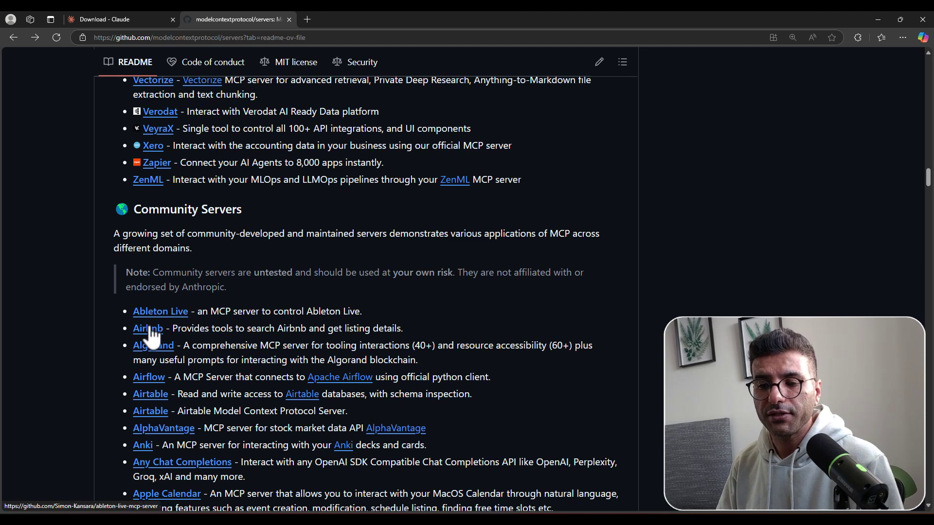
Open the openbnb mcp-server-airbnb repository from the Community Servers list.
left_click(148, 328)
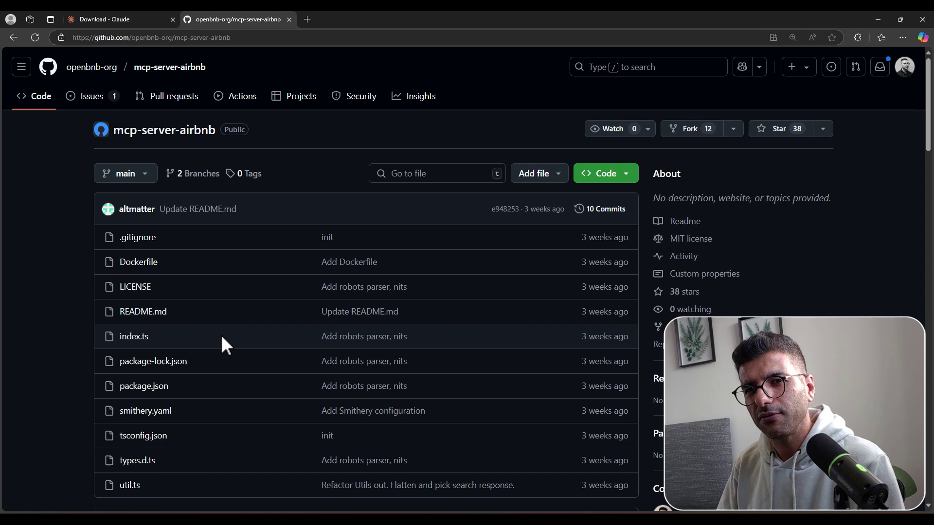
scroll(245, 331, "down", 2)
scroll(256, 330, "down", 2)
scroll(293, 343, "down", 3)
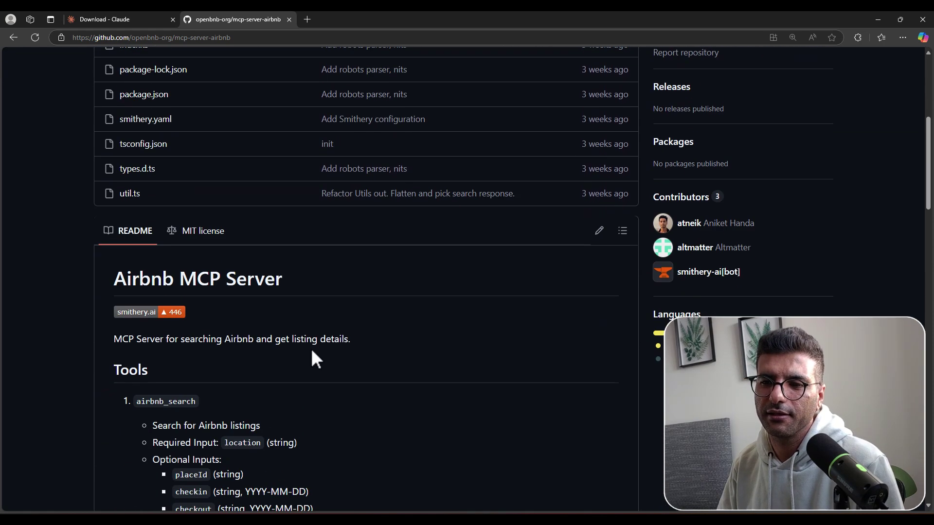
scroll(365, 365, "down", 2)
scroll(414, 372, "down", 2)
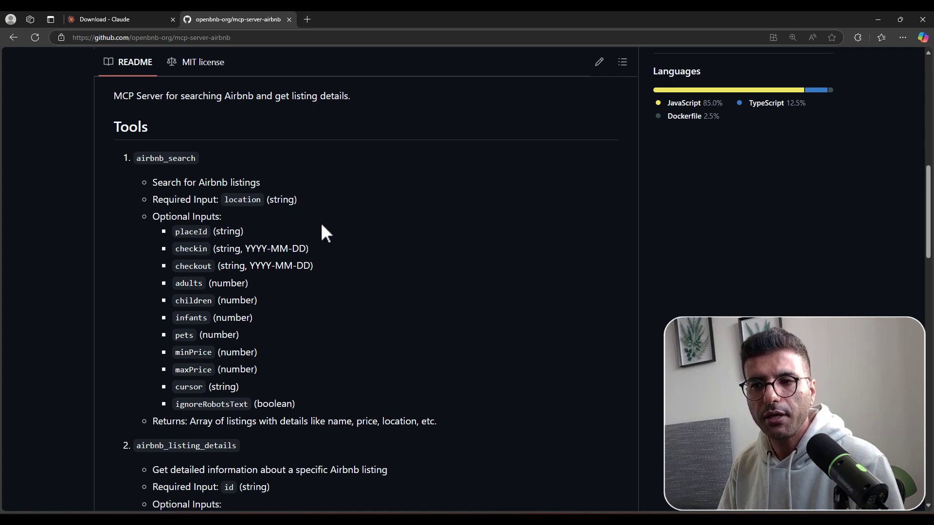
scroll(321, 222, "down", 1)
scroll(294, 218, "down", 1)
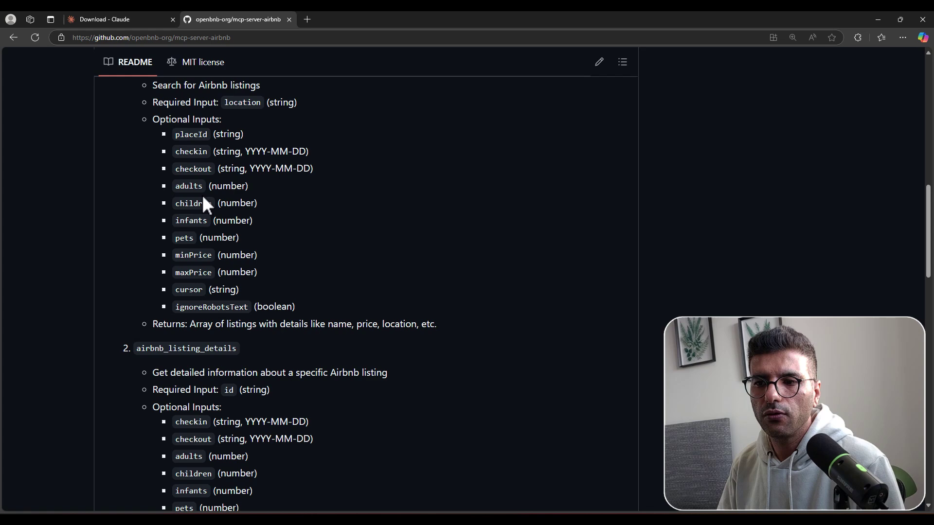
scroll(305, 239, "down", 1)
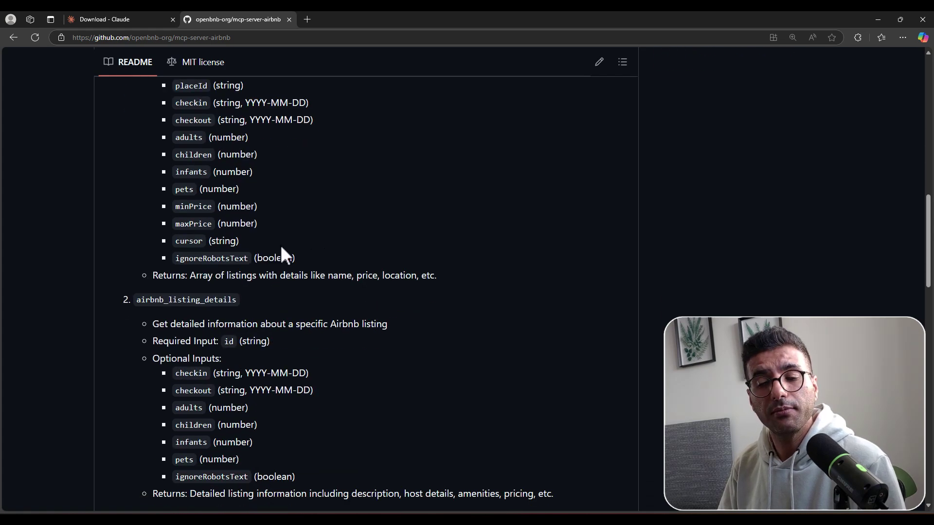
scroll(256, 254, "up", 1)
scroll(281, 302, "up", 1)
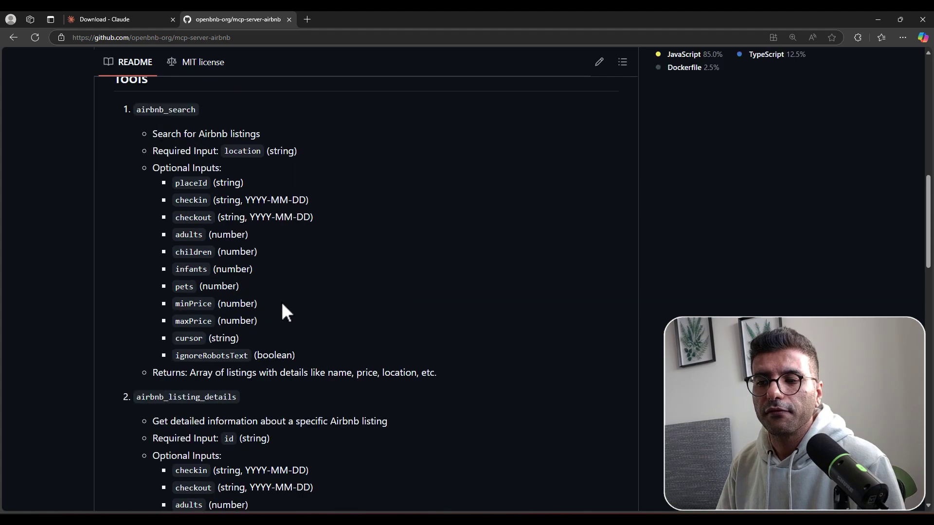
scroll(285, 303, "down", 3)
scroll(285, 304, "down", 2)
scroll(285, 304, "down", 5)
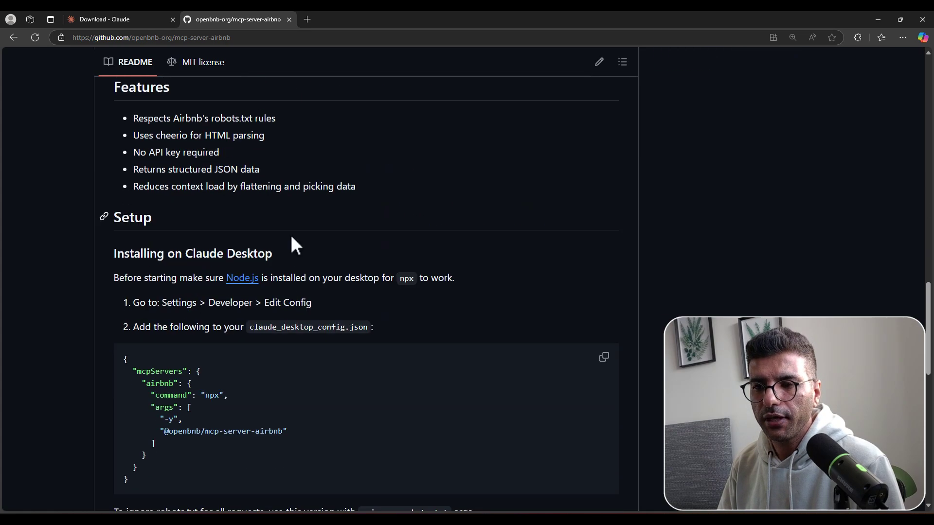
scroll(290, 234, "down", 3)
scroll(339, 333, "down", 3)
scroll(302, 341, "down", 1)
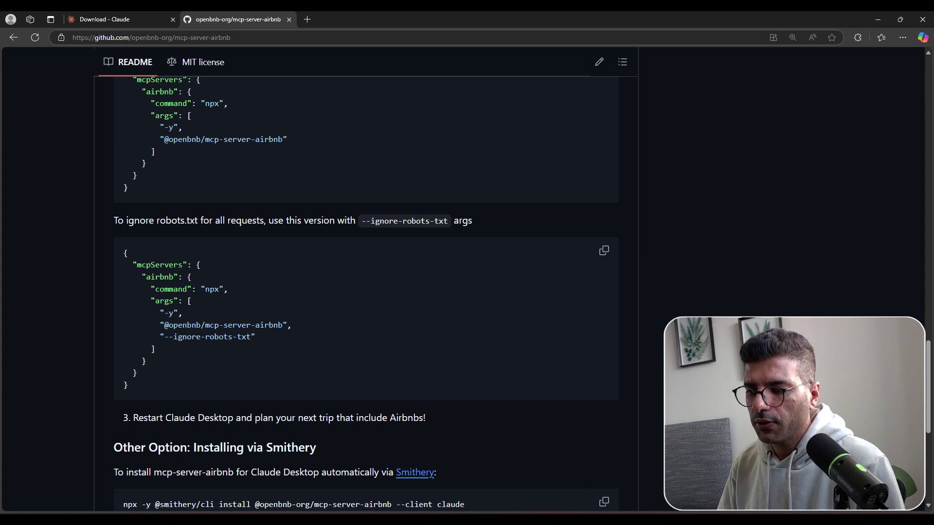
Copy the airbnb server block with --ignore-robots-txt from the Airbnb README.
key("alt+Tab")
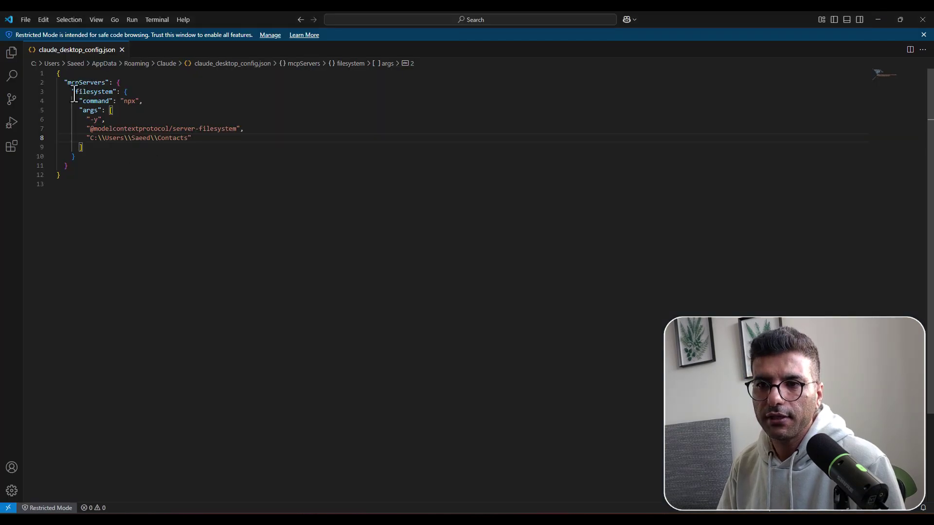
left_click_drag(76, 92, 112, 93)
key("alt+Tab")
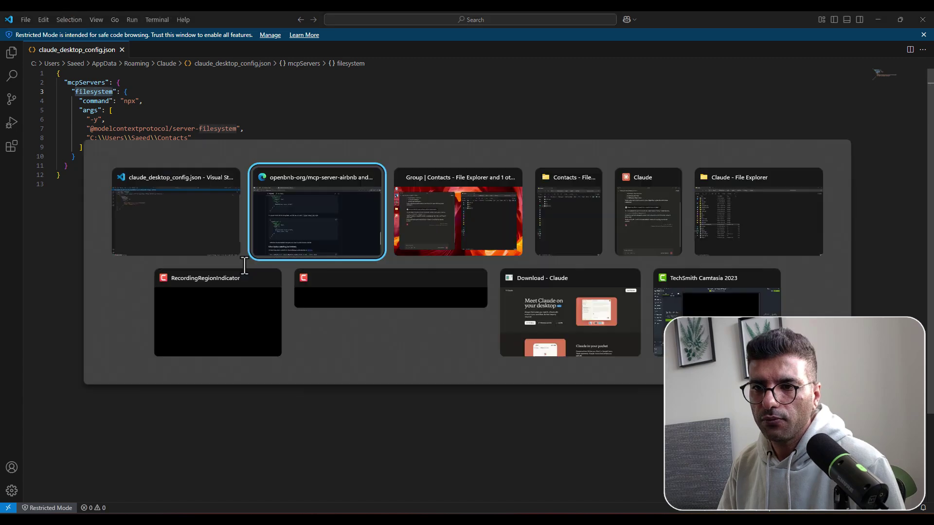
left_click_drag(141, 276, 212, 356)
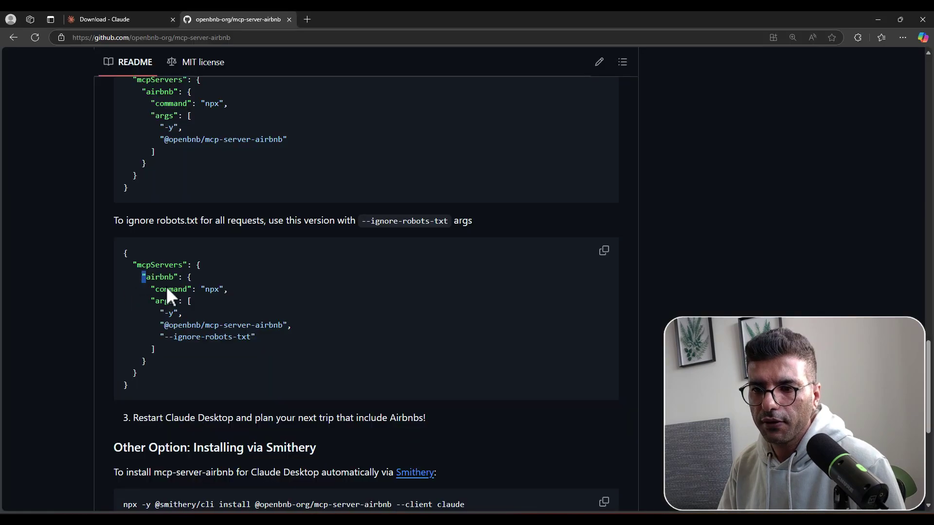
key("ctrl+c")
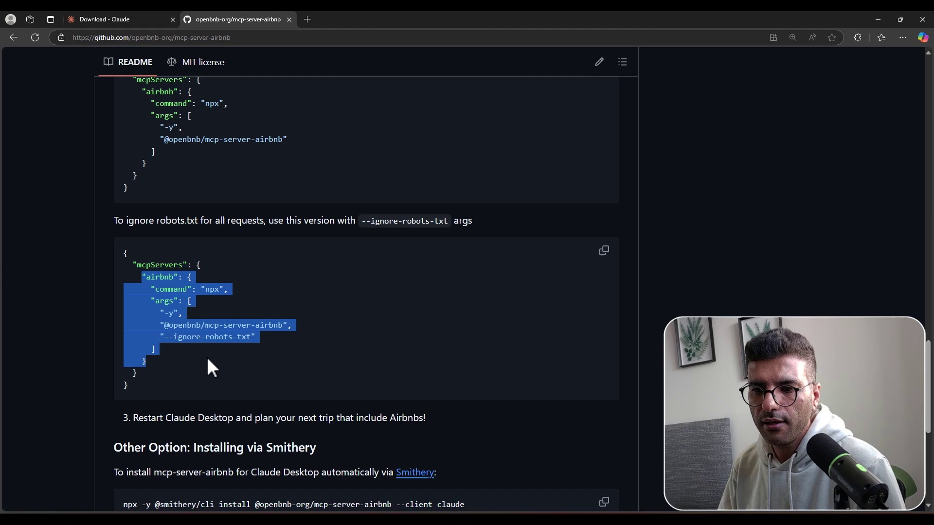
Paste the airbnb block after the filesystem server in claude_desktop_config.json and save.
key("alt+Tab")
left_click(98, 154)
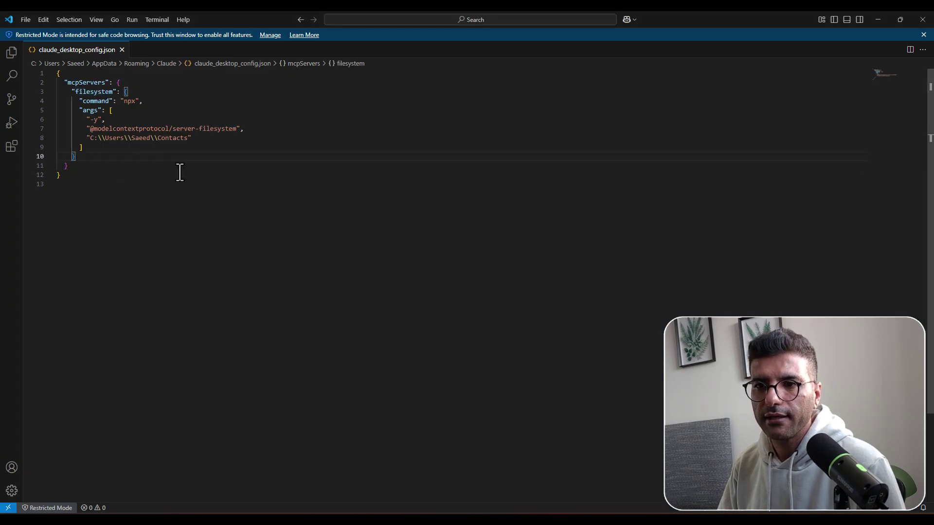
type(",")
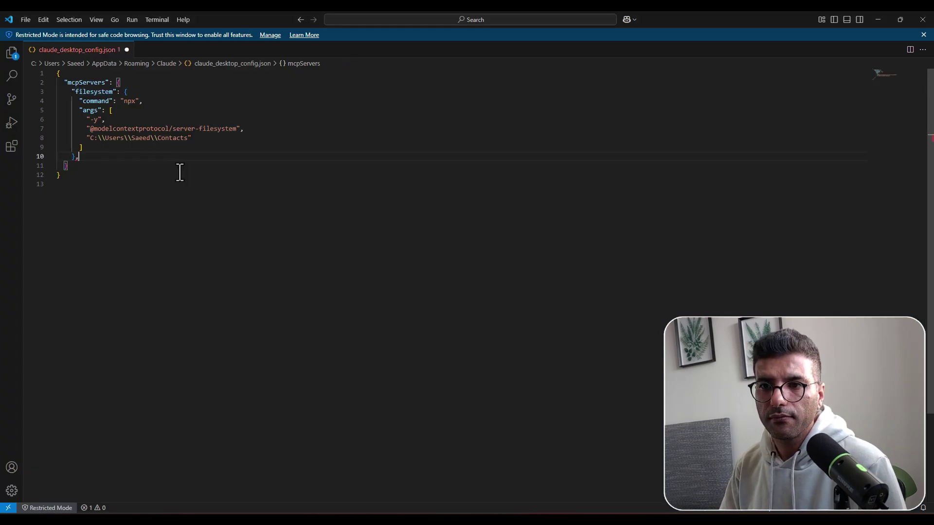
key("Return")
key("ctrl+v")
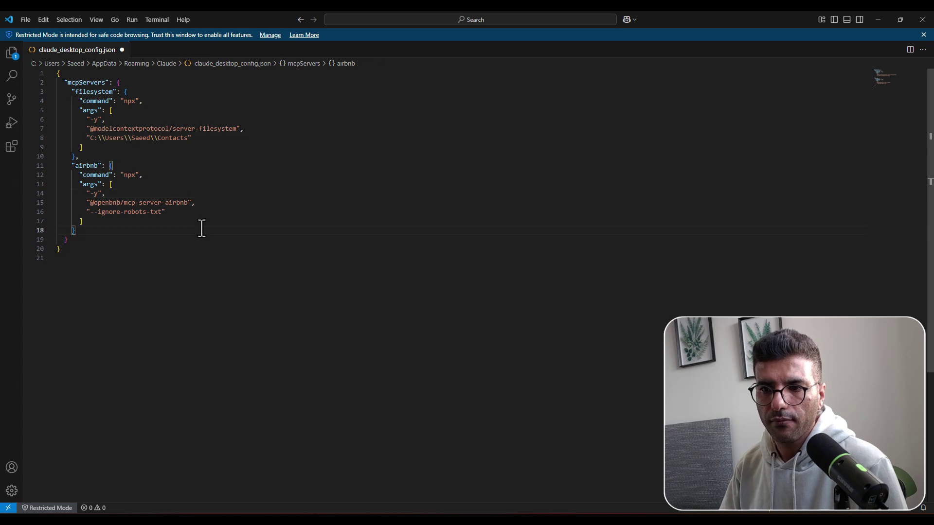
key("ctrl+s")
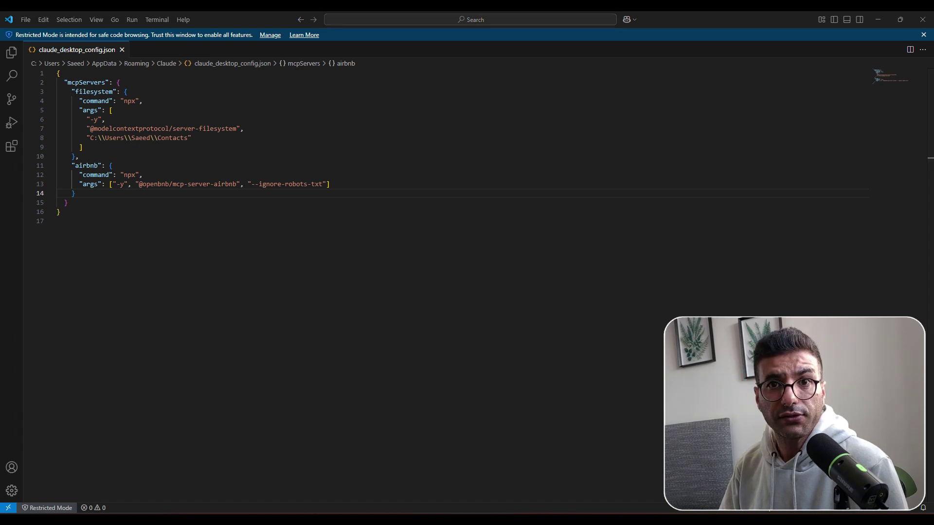
Launch Claude and confirm airbnb_search, airbnb_listing_details and the airbnb 0.1.0 server are listed.
key("super")
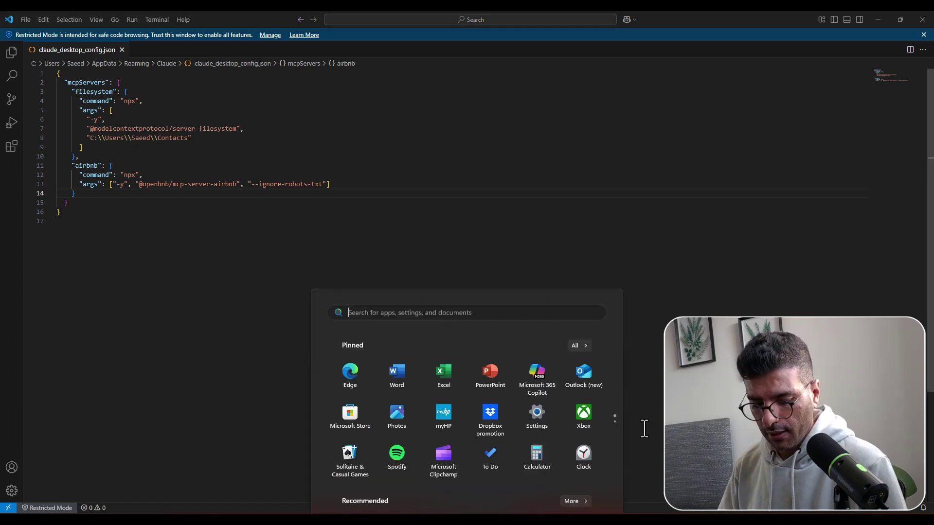
type("cla")
key("Return")
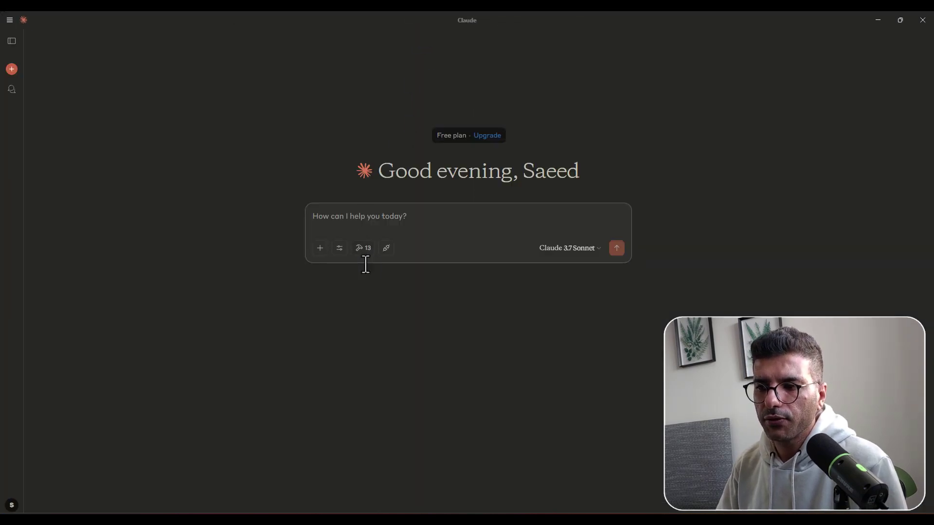
left_click(363, 249)
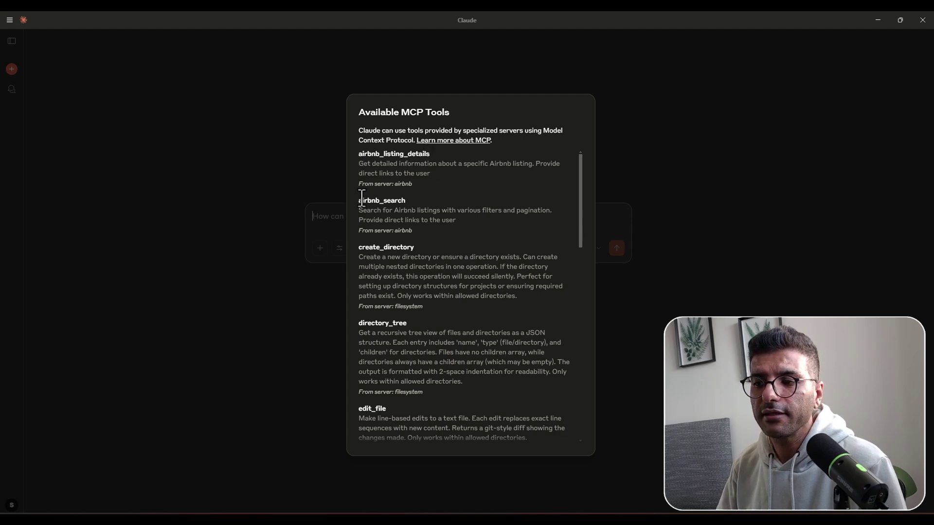
left_click(728, 152)
left_click(389, 249)
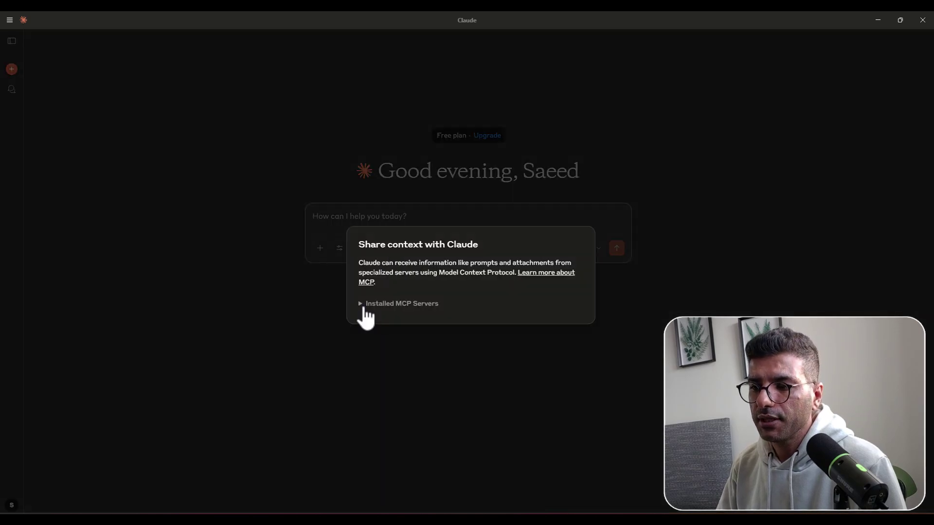
left_click(363, 304)
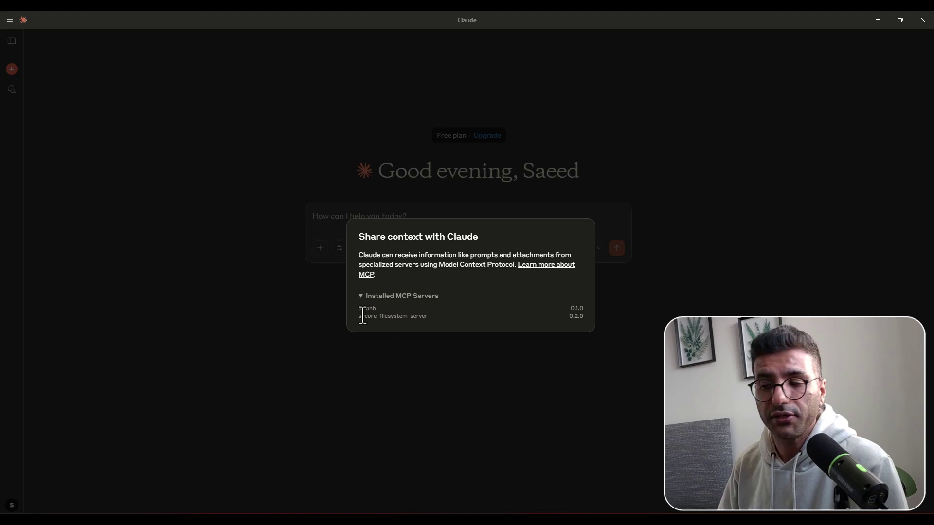
Ask for the top 3 homes in the UK, allowing airbnb_search and airbnb_listing_details.
left_click(443, 334)
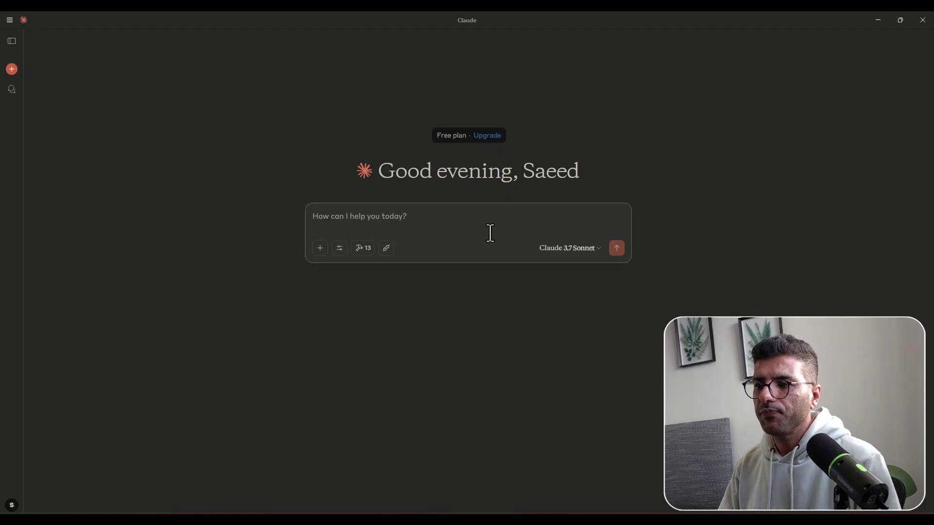
type("give m")
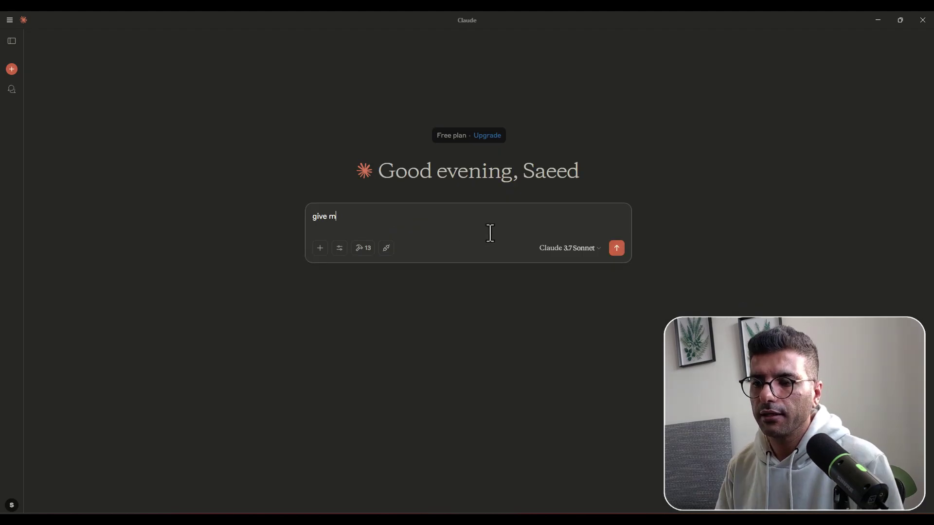
type("e top 3 home ")
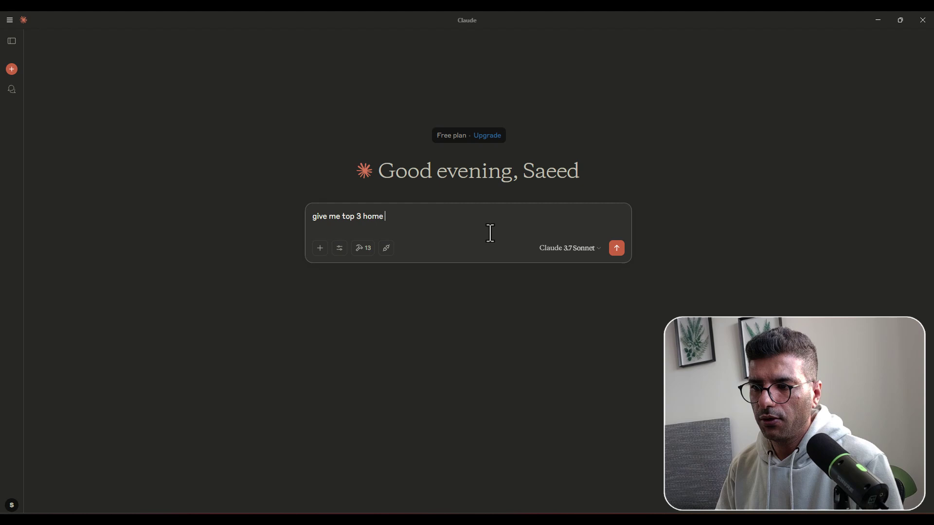
type("in the UK")
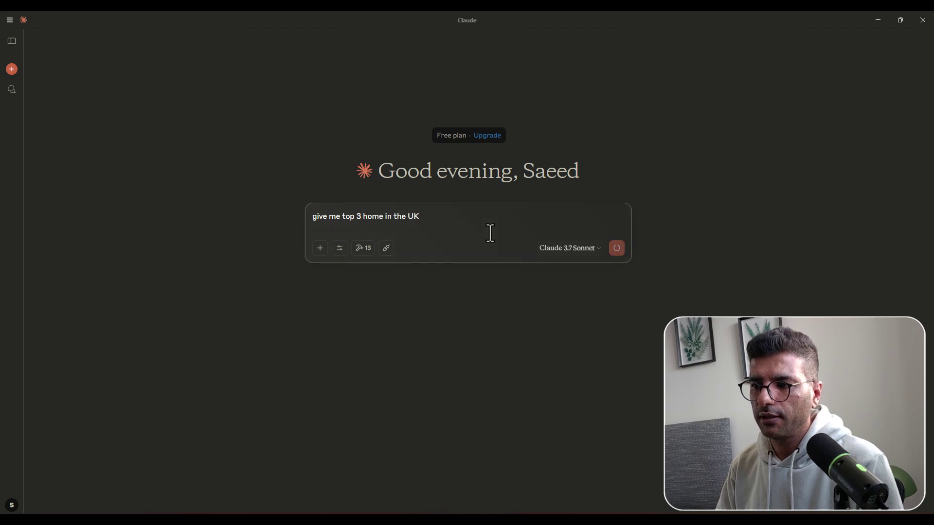
key("Return")
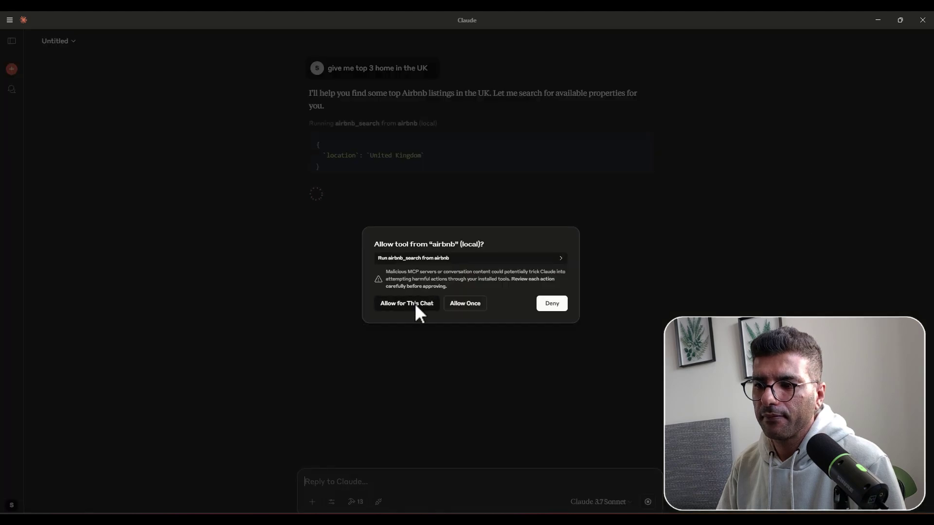
left_click(410, 304)
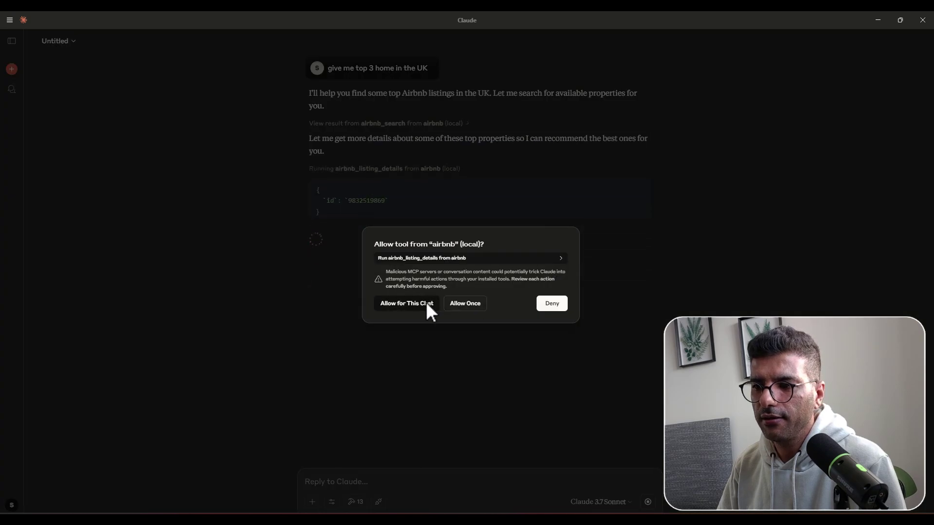
left_click(426, 302)
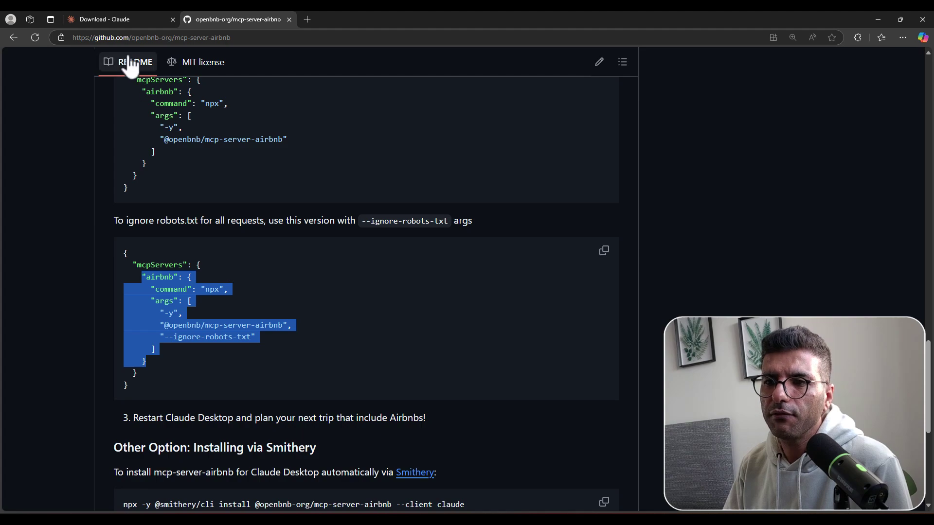
Browse the modelcontextprotocol/servers community list, then reopen the Top UK Airbnb Listings chat.
left_click(361, 307)
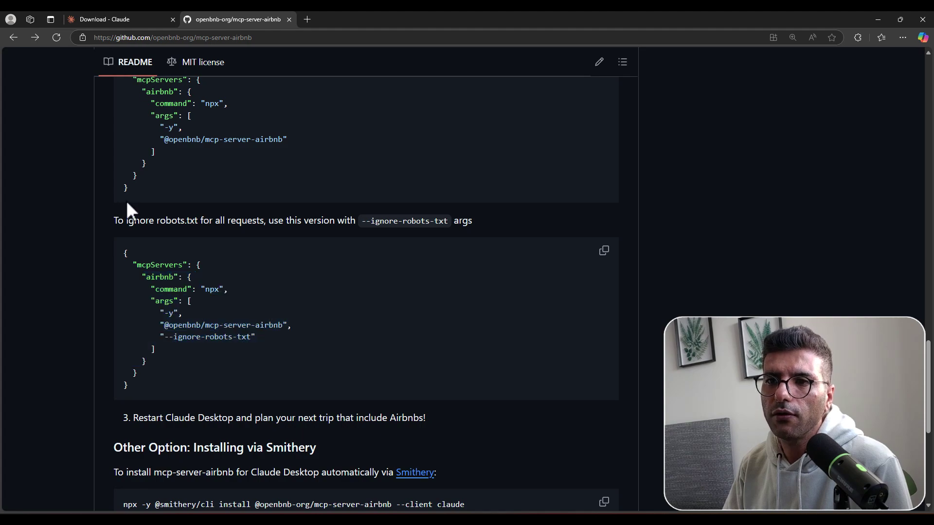
key("alt+Left")
scroll(228, 371, "down", 1)
scroll(228, 371, "down", 2)
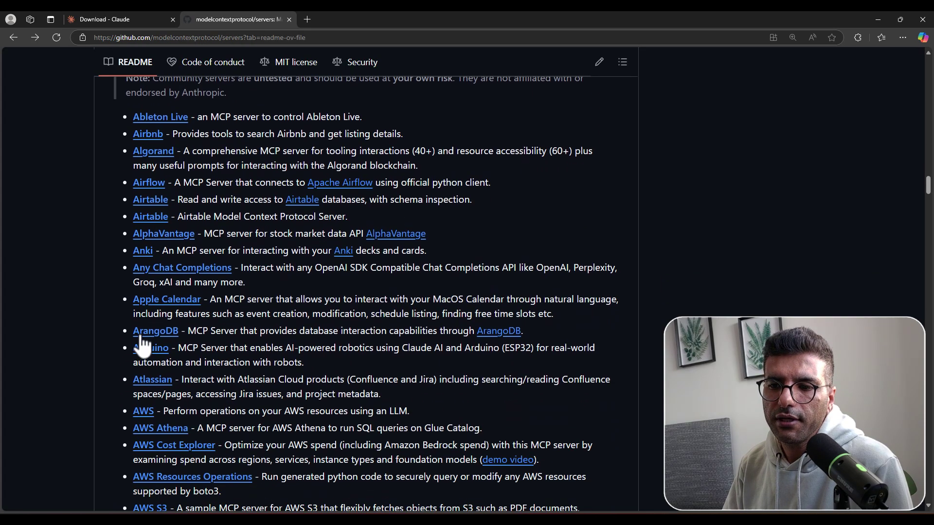
scroll(244, 419, "down", 3)
scroll(245, 419, "down", 3)
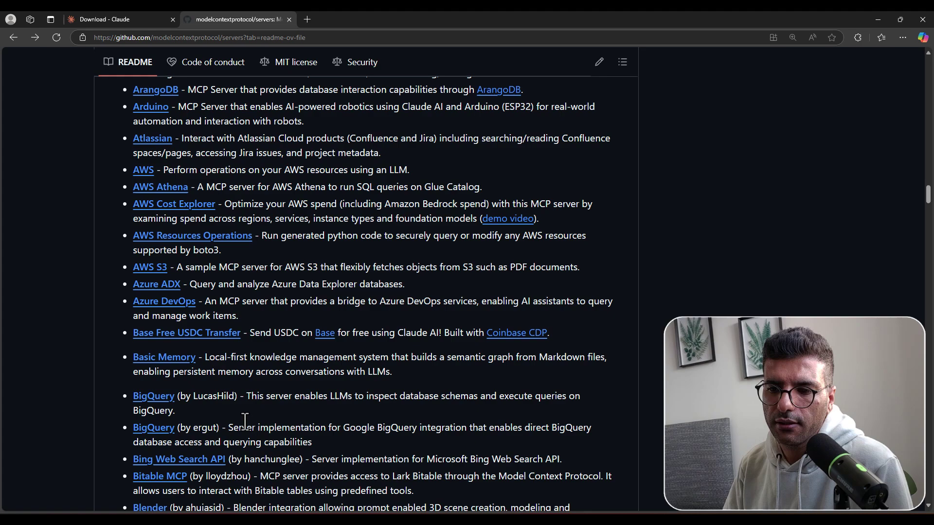
scroll(241, 394, "down", 3)
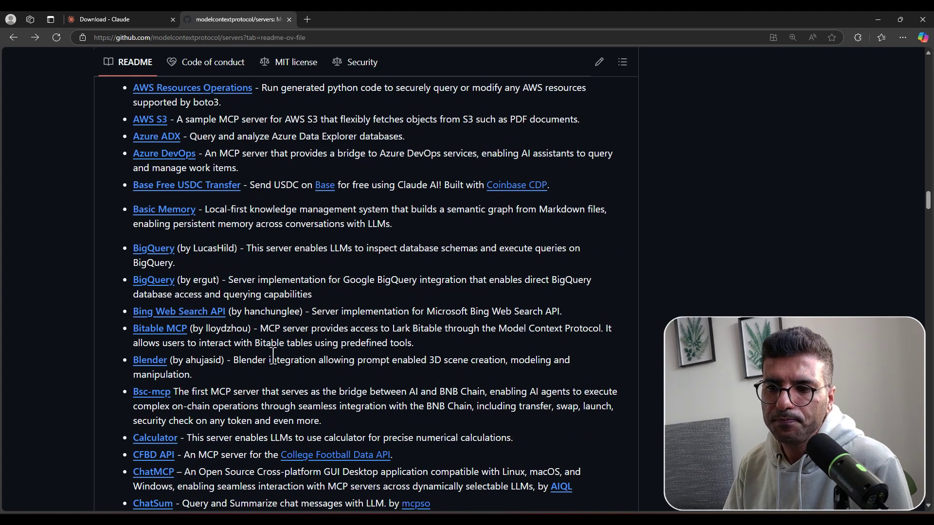
scroll(234, 340, "down", 3)
scroll(233, 340, "down", 1)
scroll(234, 339, "up", 5)
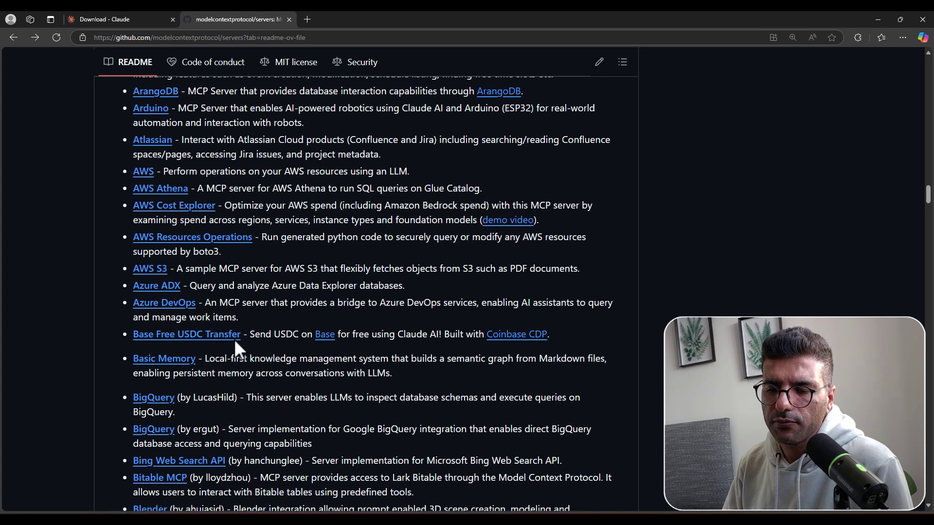
scroll(234, 340, "up", 5)
scroll(234, 339, "up", 4)
scroll(238, 315, "up", 1)
scroll(223, 226, "up", 4)
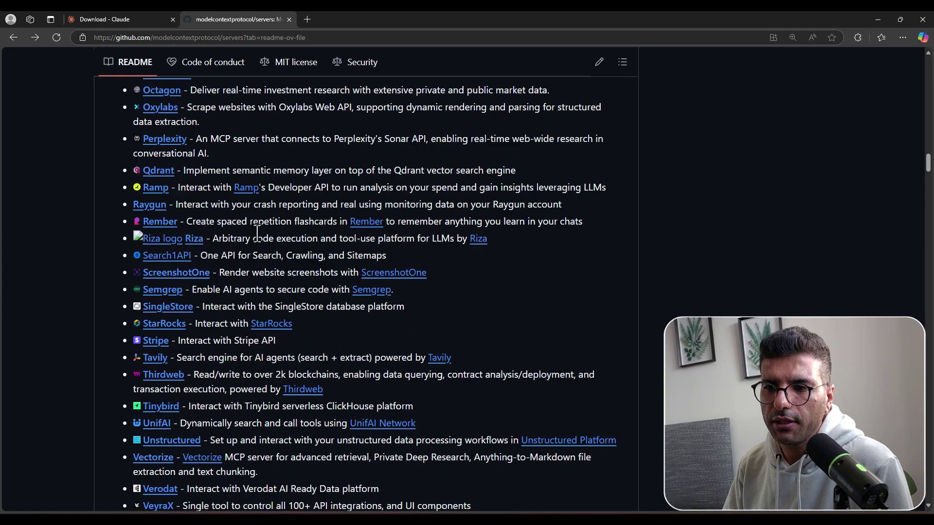
scroll(248, 241, "up", 5)
scroll(267, 247, "up", 5)
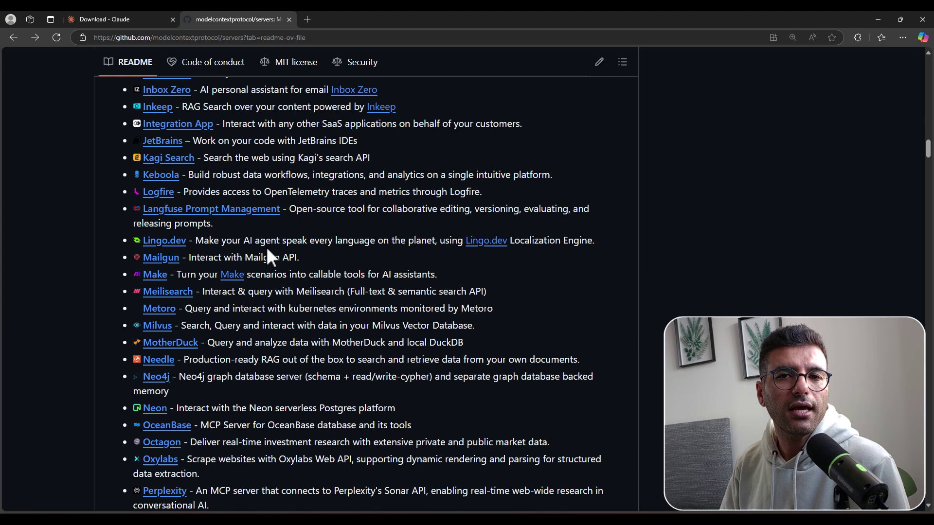
left_click(601, 504)
left_click(647, 468)
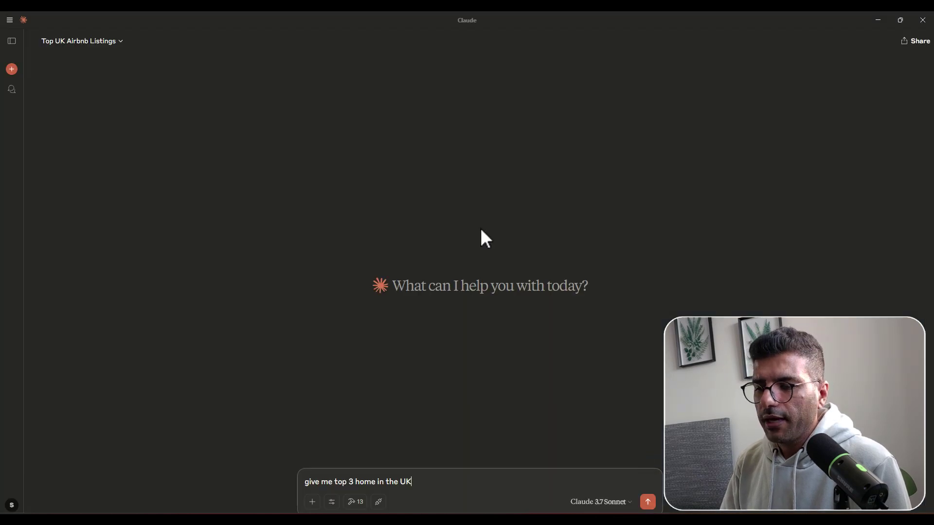